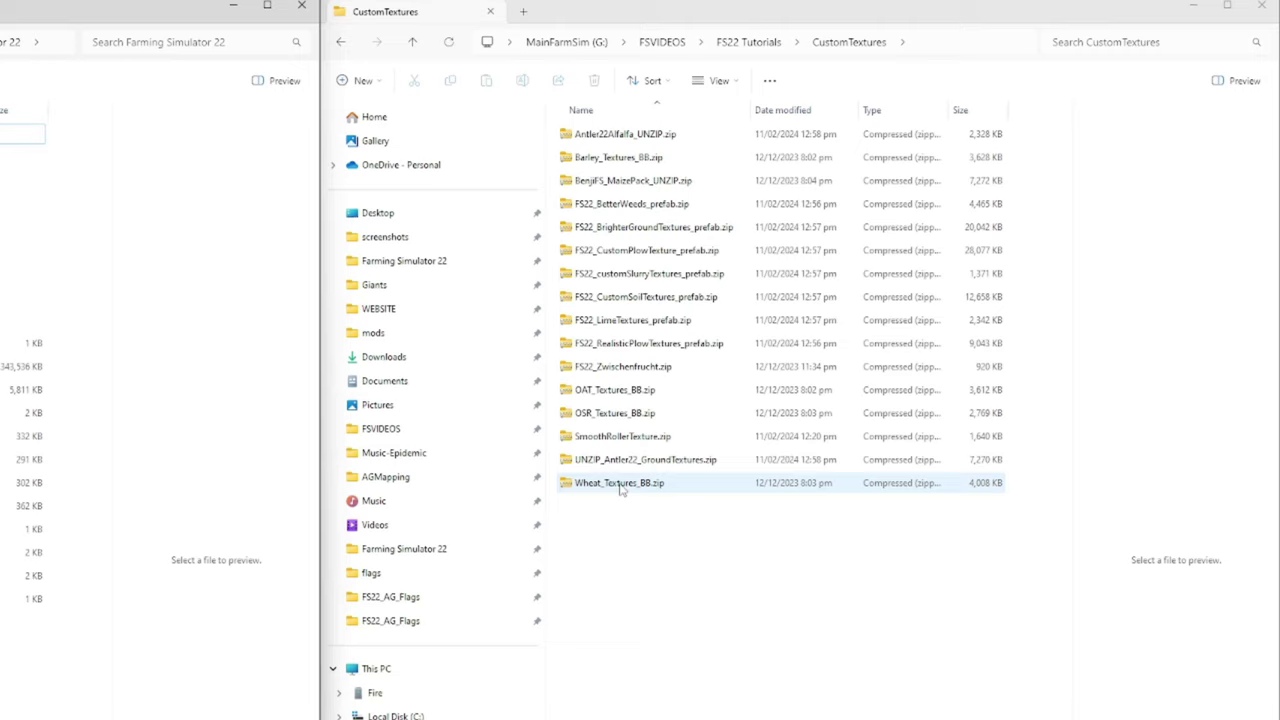
- Open the Wheat_Textures_BB.zip archive
{"action": "double_click", "coordinate": [620, 484]}
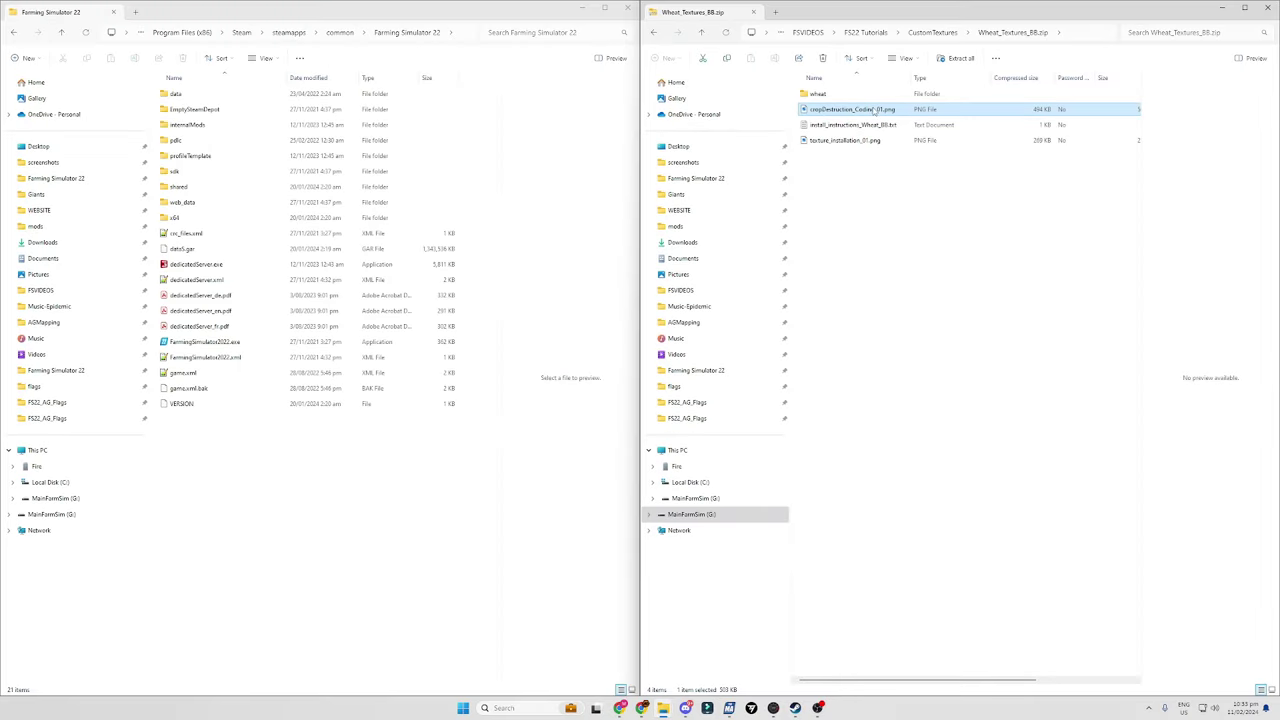
- View cropDestruction_Coding_01.png in Photos, then close the viewer
{"action": "double_click", "coordinate": [876, 110]}
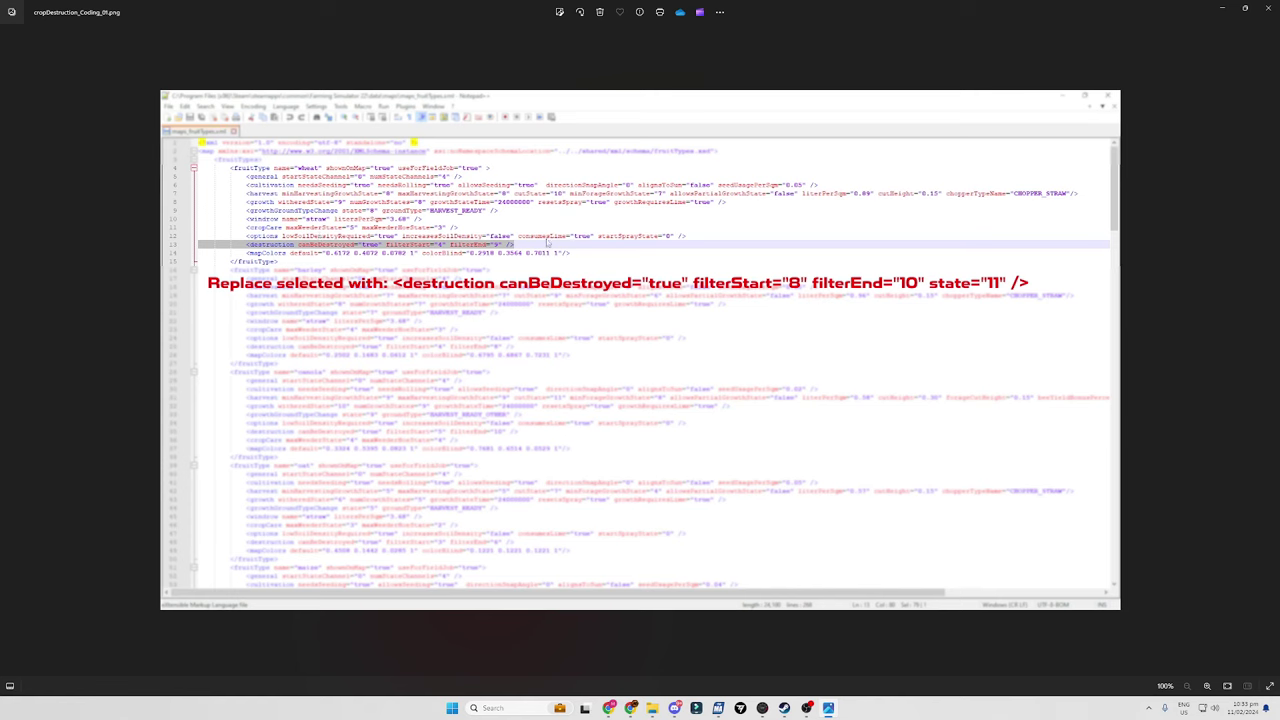
{"action": "left_click", "coordinate": [1268, 10]}
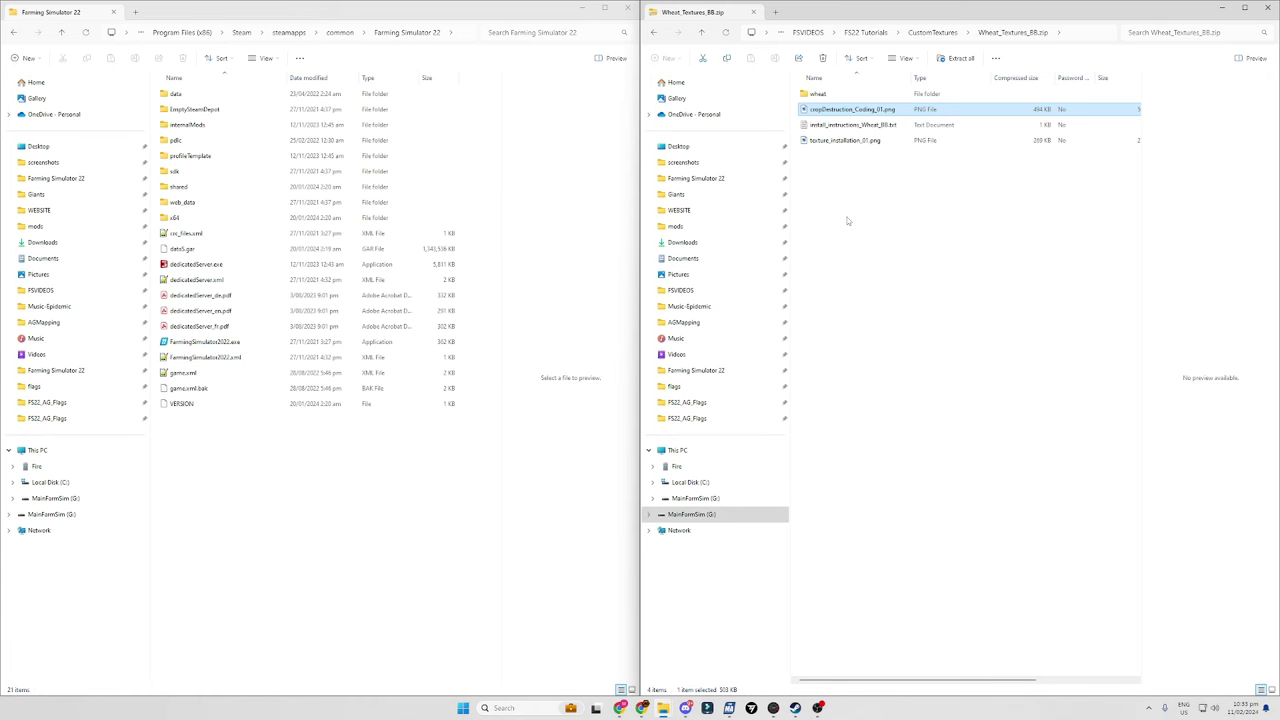
- Check the six distance diffuse textures in the zip's wheat\distance folder, then return to wheat
{"action": "left_click", "coordinate": [846, 95]}
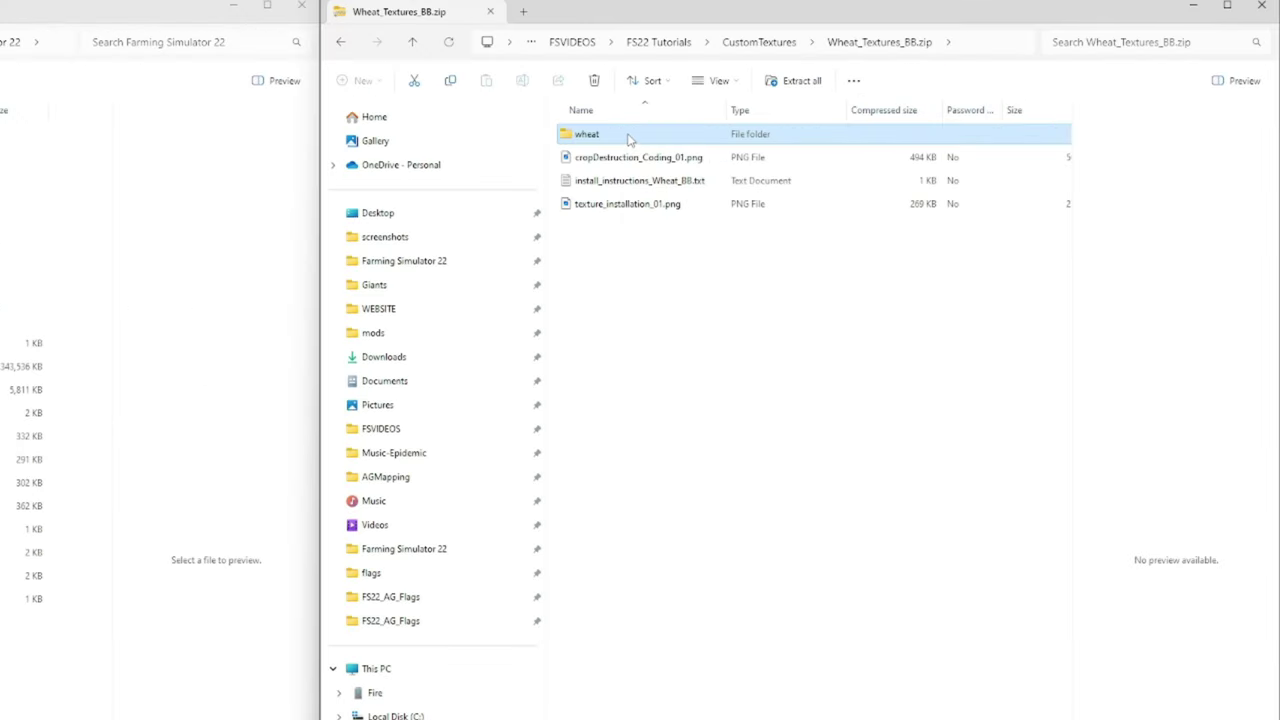
{"action": "double_click", "coordinate": [630, 139]}
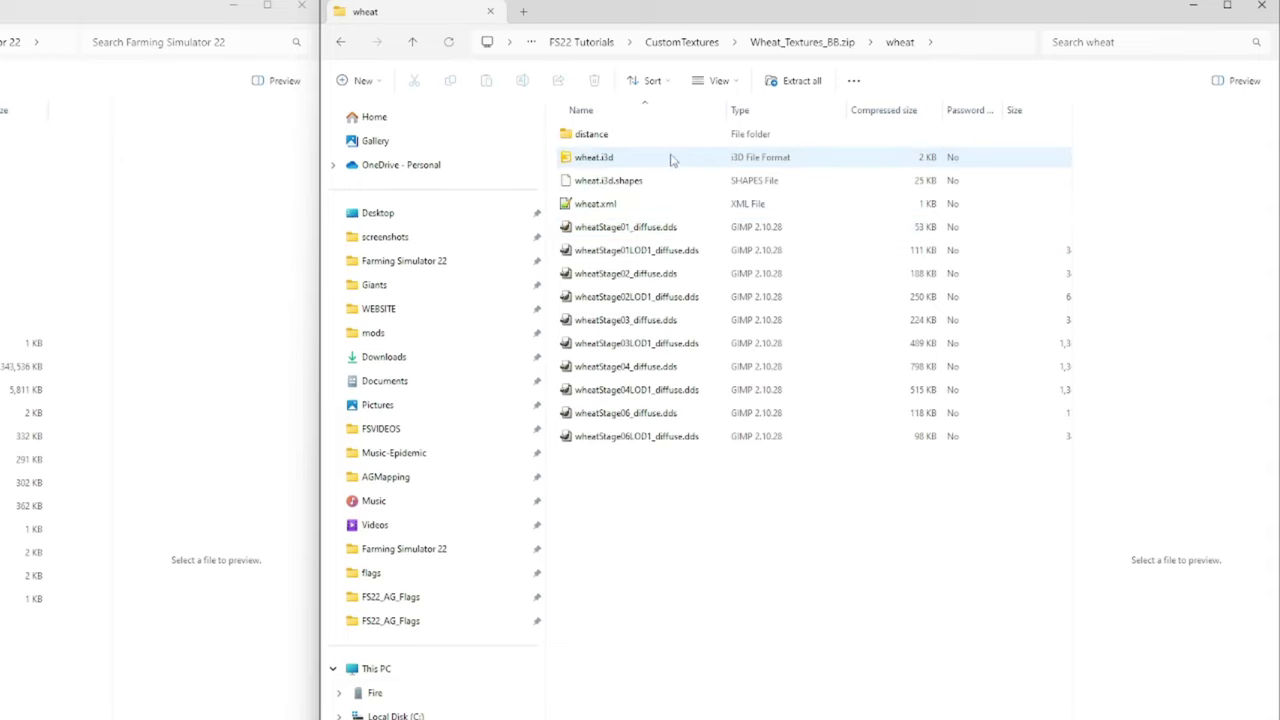
{"action": "double_click", "coordinate": [606, 136]}
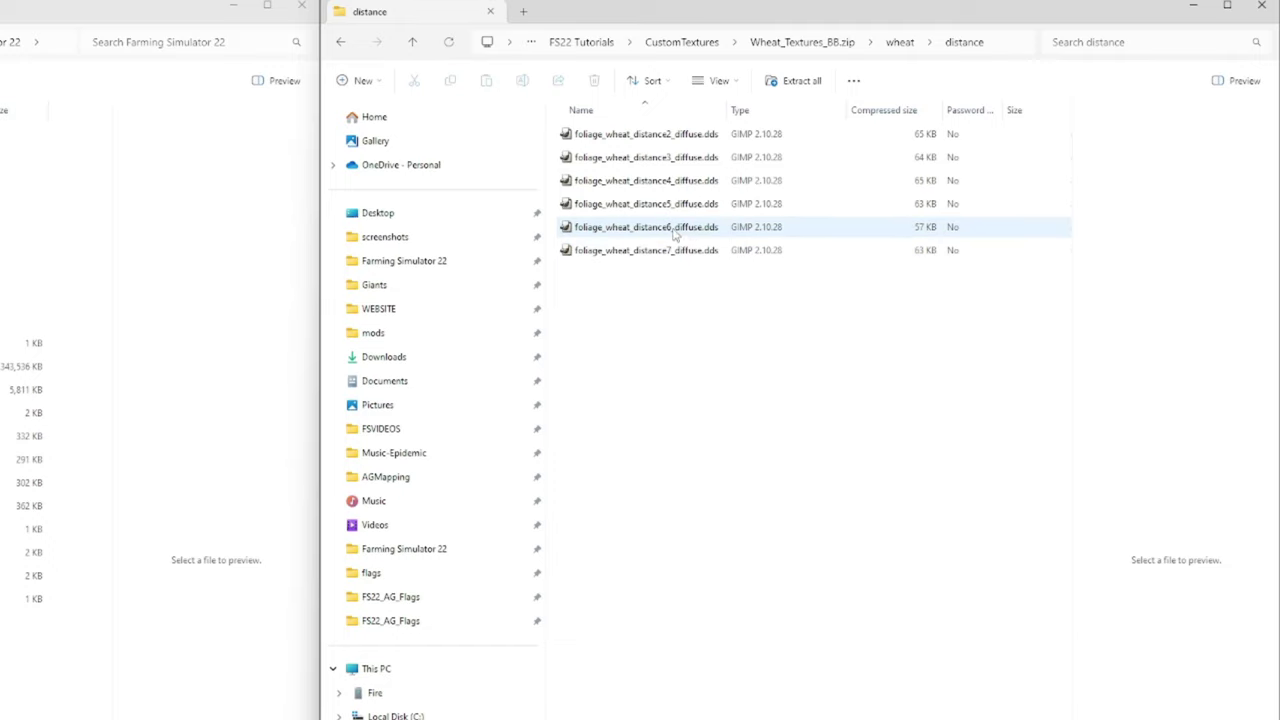
{"action": "key", "text": "alt+Left"}
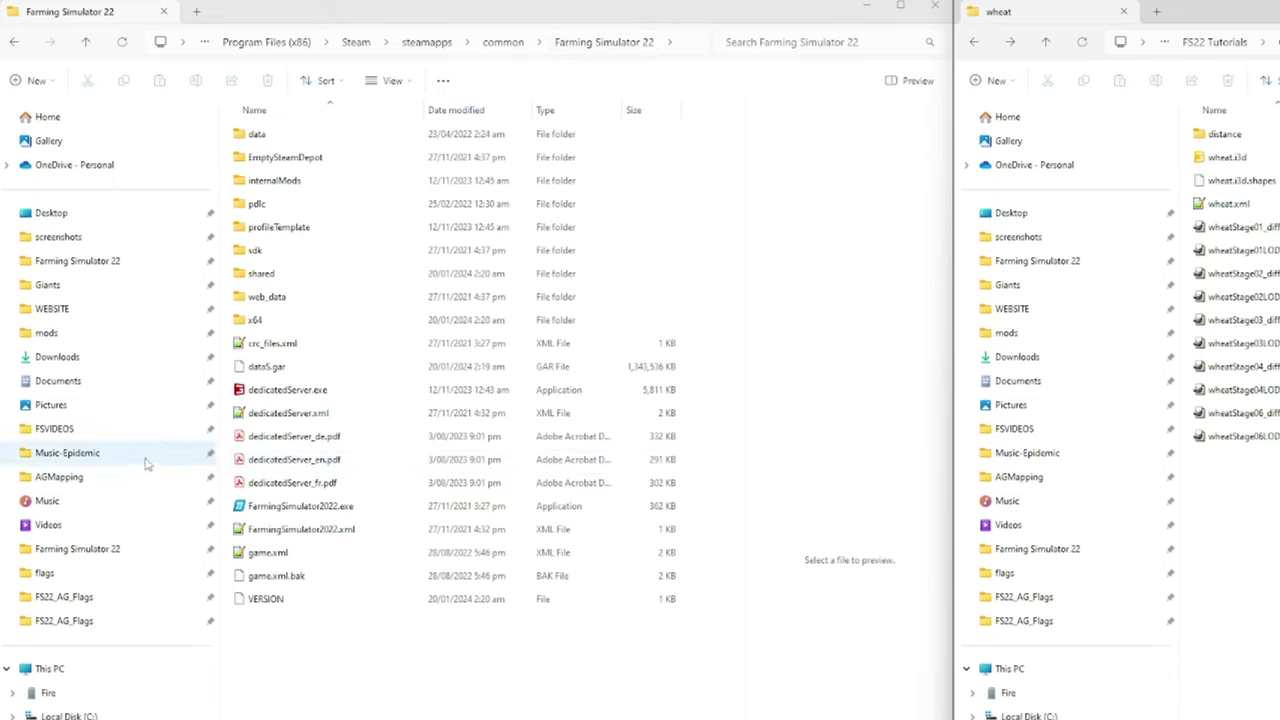
- Browse the Giants install folder and the Steam Farming Simulator 22 folder, ending back in Giants
{"action": "left_click", "coordinate": [79, 288]}
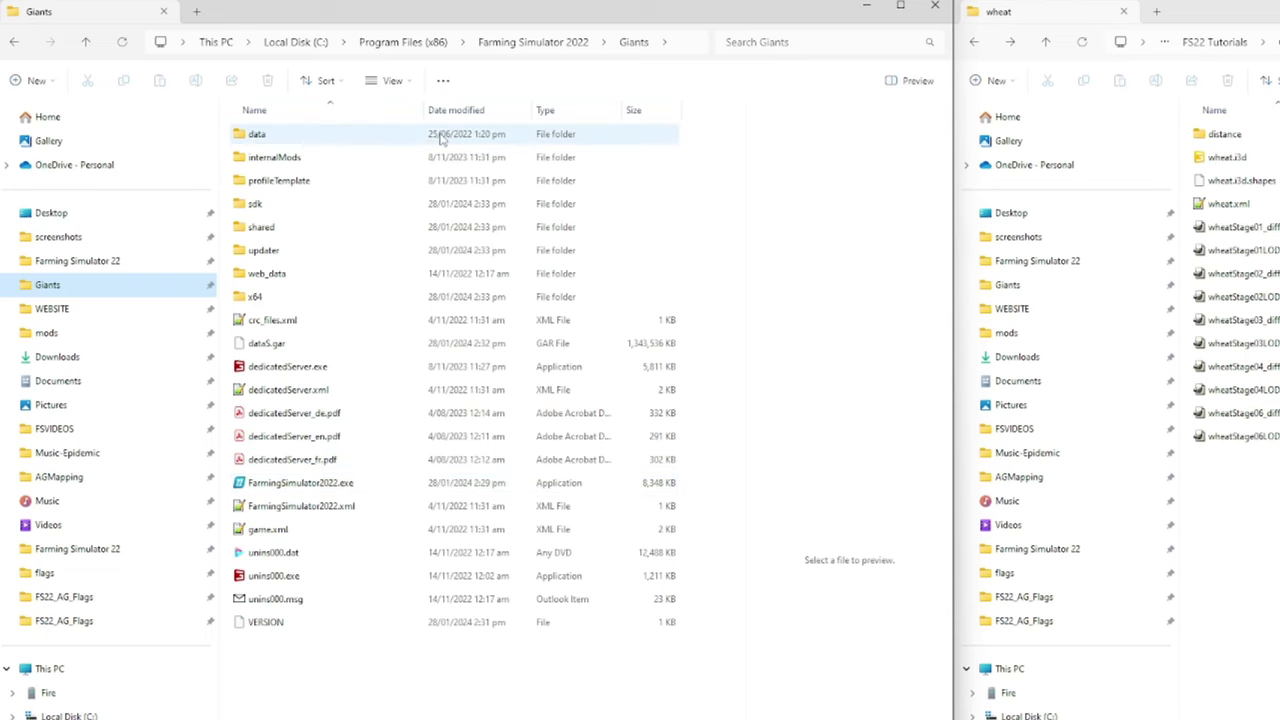
{"action": "left_click", "coordinate": [99, 265]}
{"action": "left_click", "coordinate": [310, 160]}
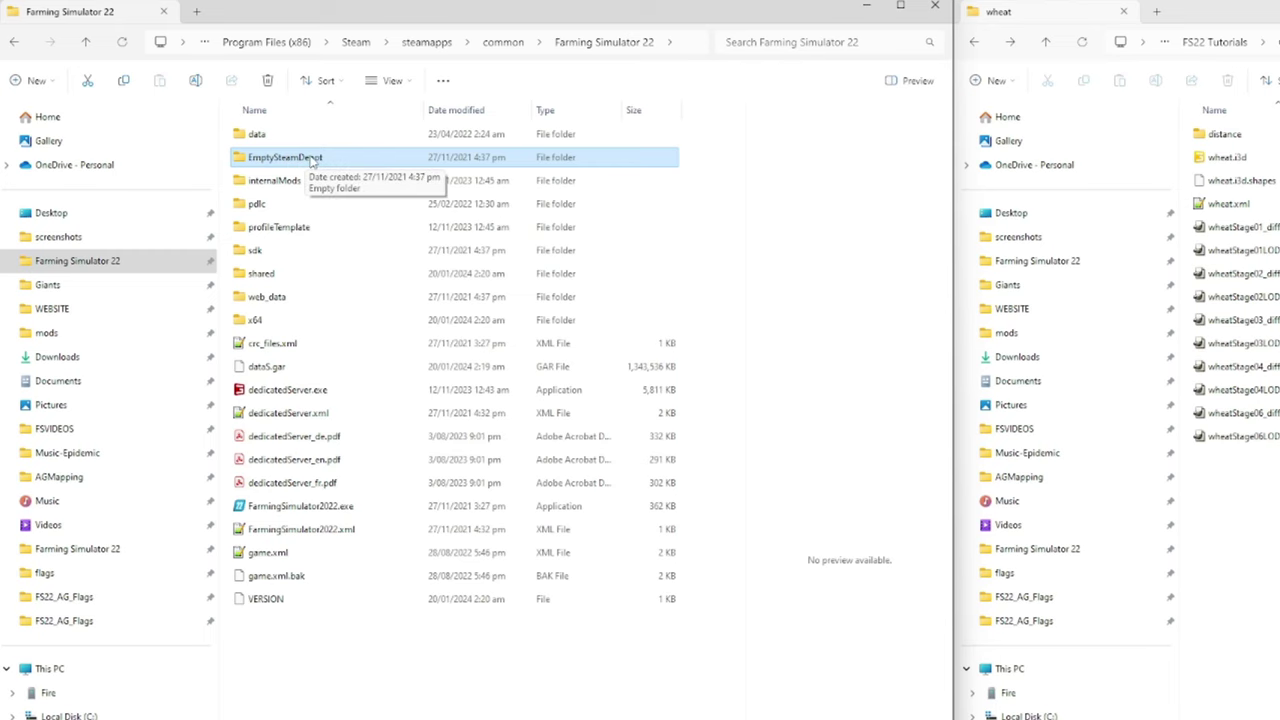
{"action": "left_click", "coordinate": [95, 286]}
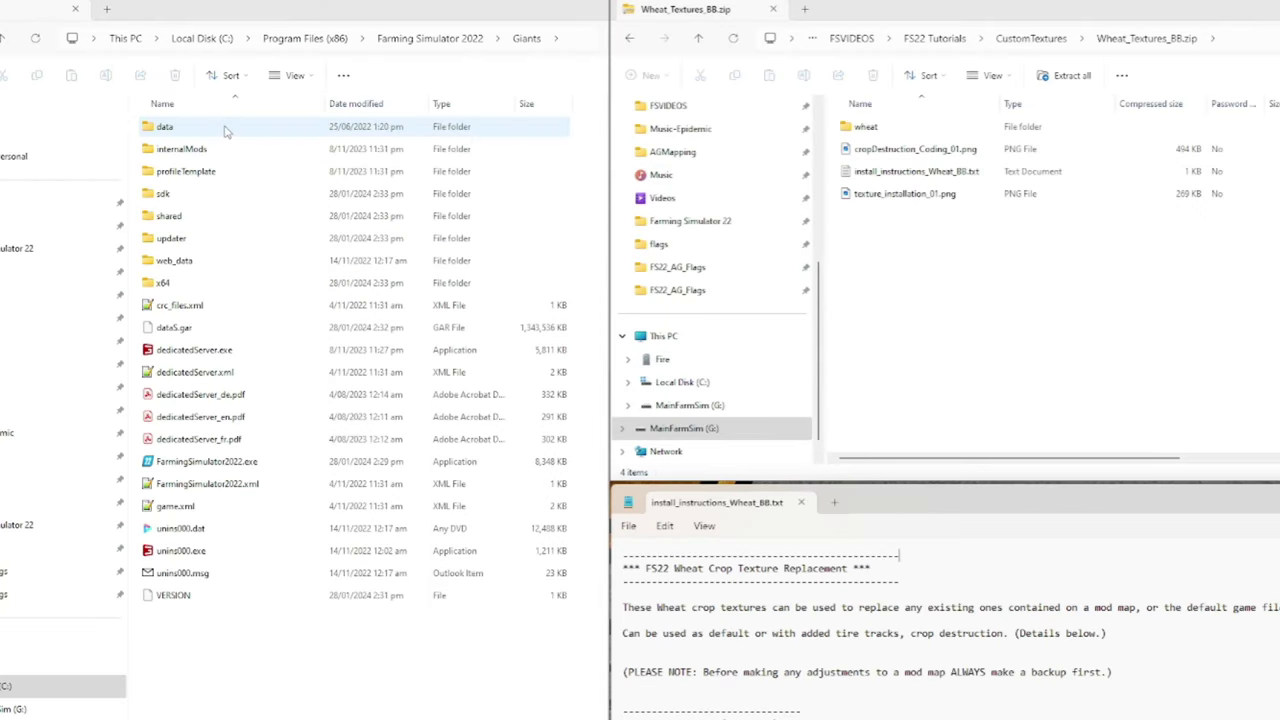
- Show the game's data\foliage\wheat folder on the left and the zip's wheat folder on the right
{"action": "double_click", "coordinate": [222, 130]}
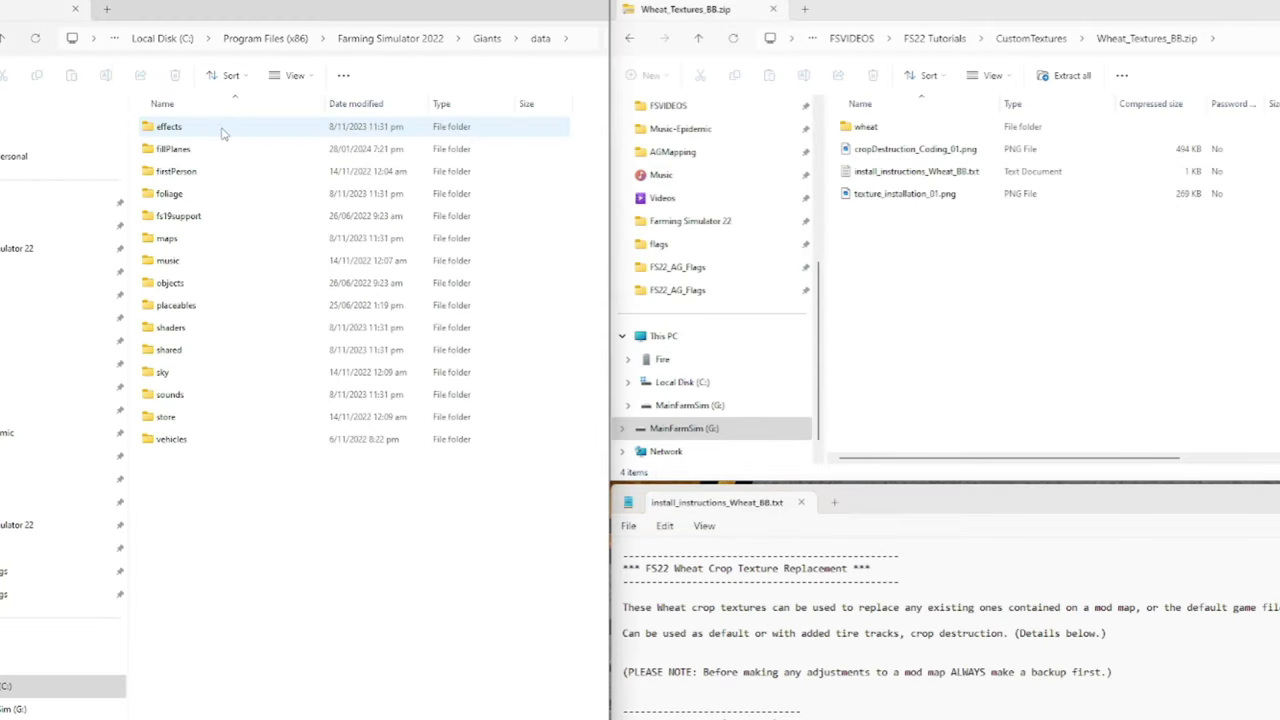
{"action": "double_click", "coordinate": [197, 192]}
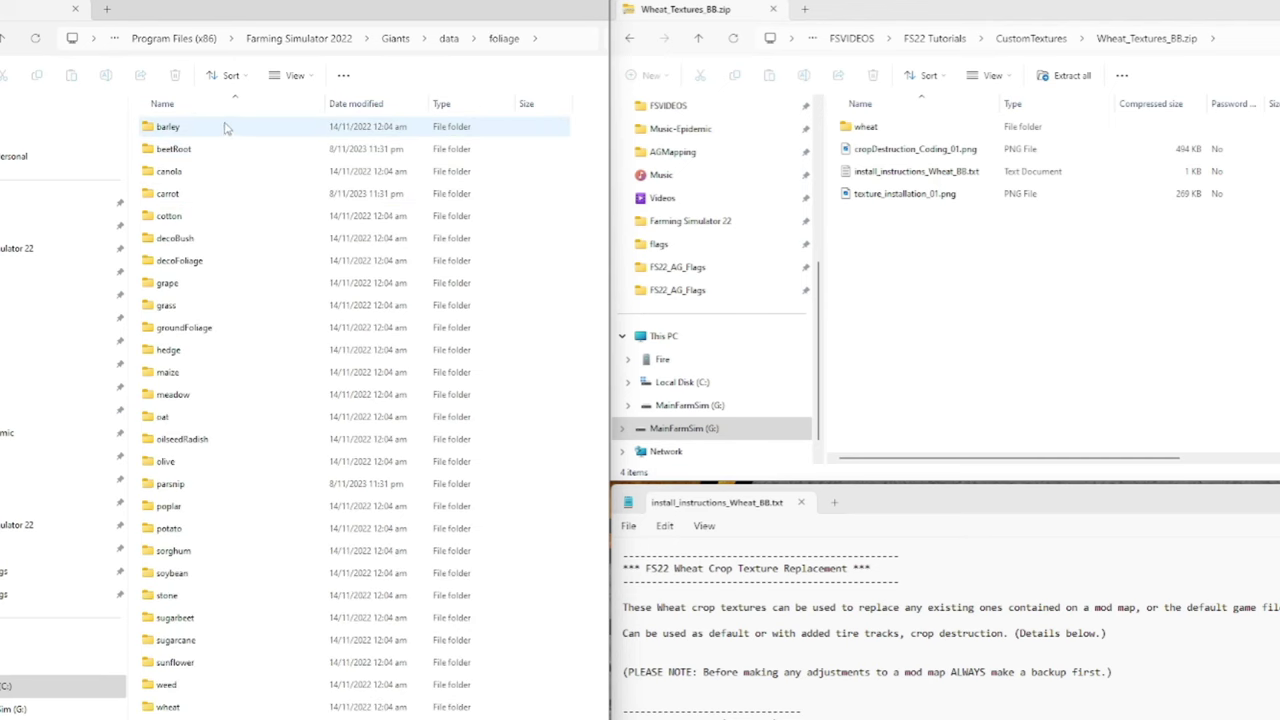
{"action": "left_click", "coordinate": [205, 709]}
{"action": "double_click", "coordinate": [205, 709]}
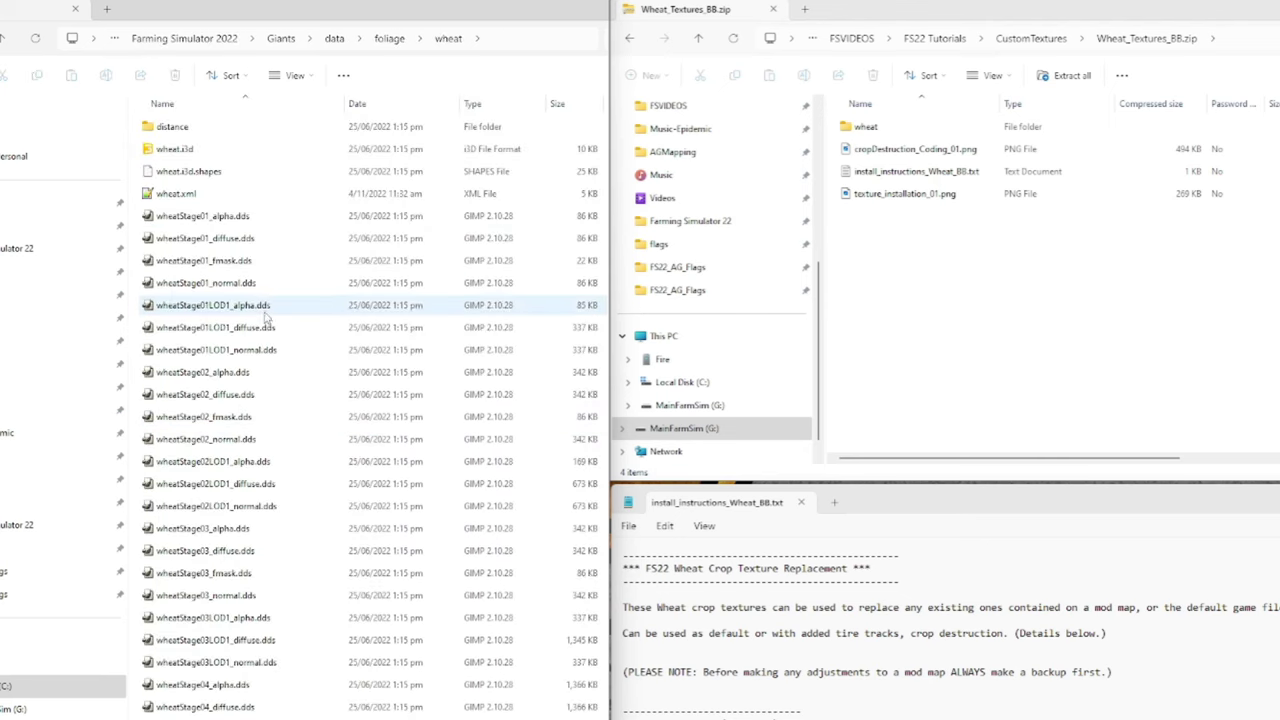
{"action": "double_click", "coordinate": [868, 127]}
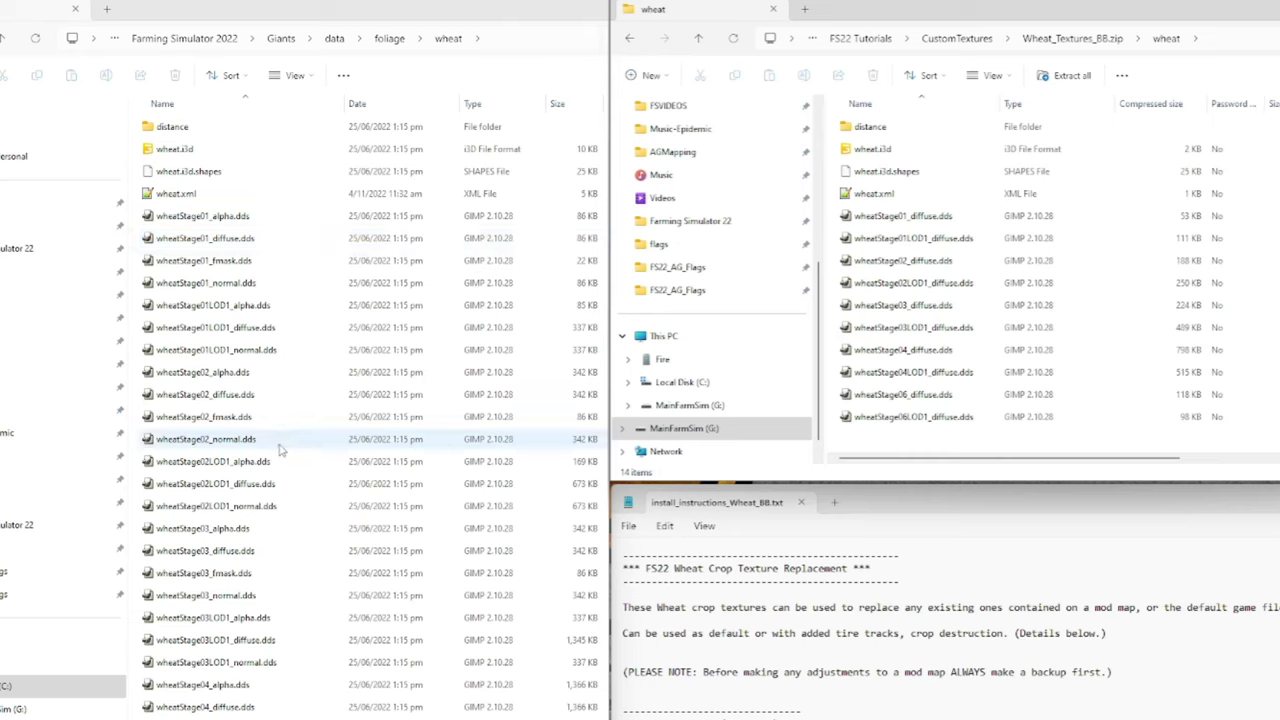
{"action": "scroll", "coordinate": [290, 515], "scroll_direction": "down", "scroll_amount": 3}
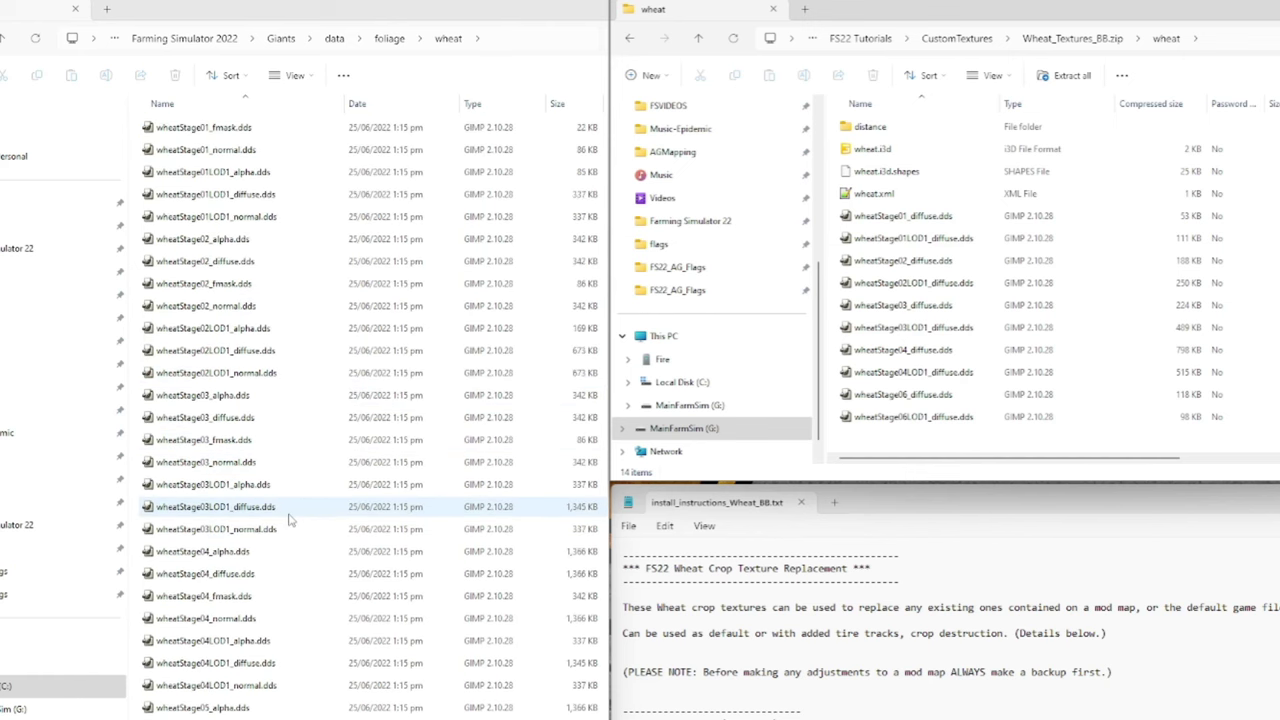
{"action": "scroll", "coordinate": [303, 508], "scroll_direction": "up", "scroll_amount": 3}
- Copy the game's foliage\wheat folder onto the Desktop as a backup, then return to foliage
{"action": "left_click", "coordinate": [390, 40]}
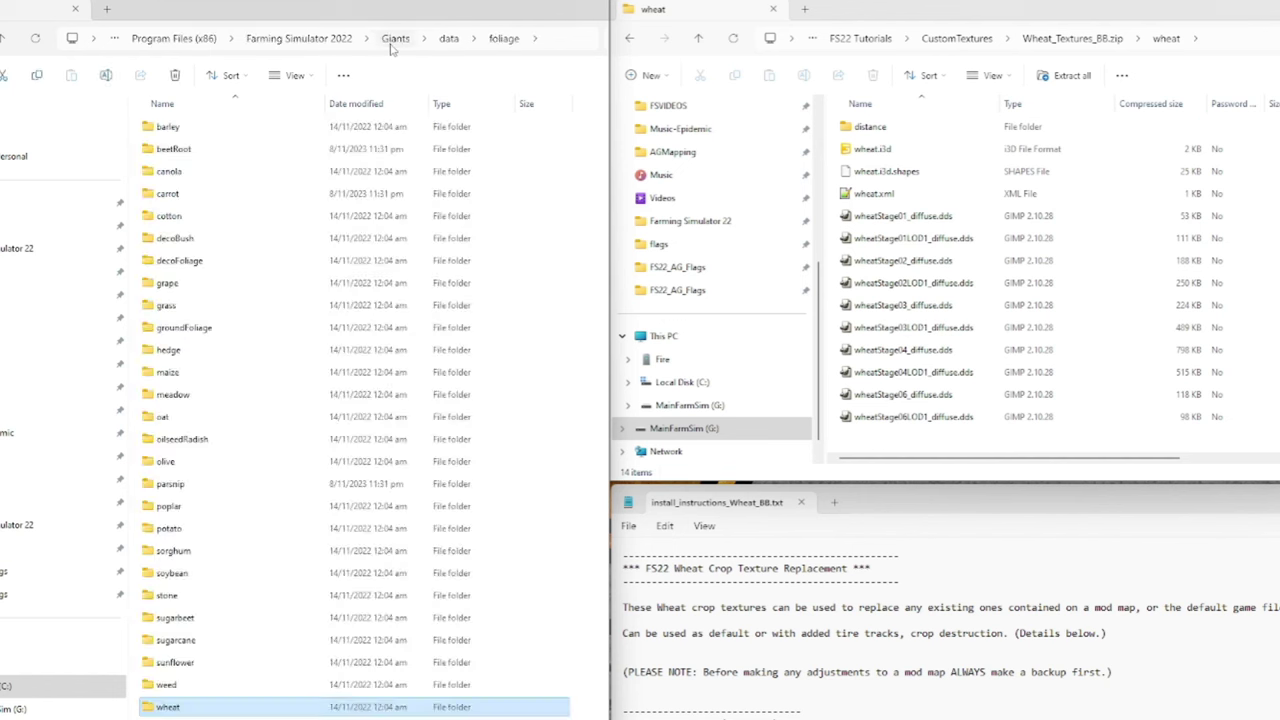
{"action": "right_click", "coordinate": [188, 710]}
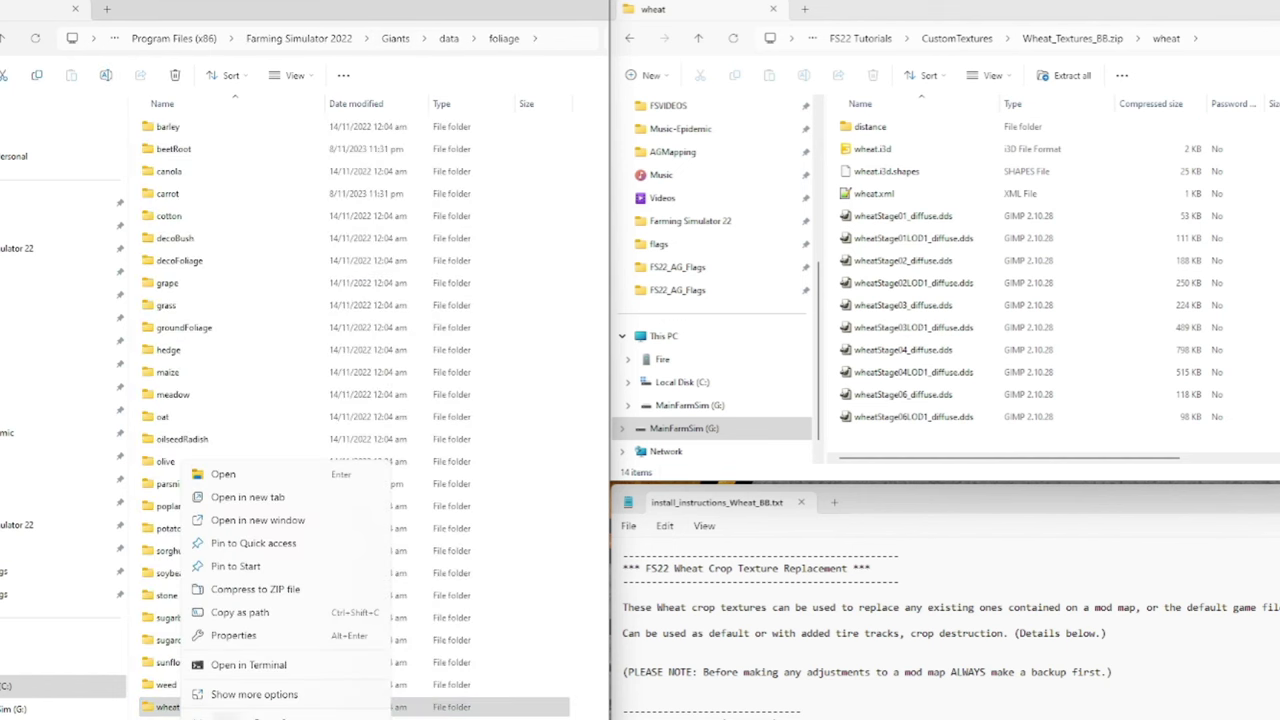
{"action": "key", "text": "Escape"}
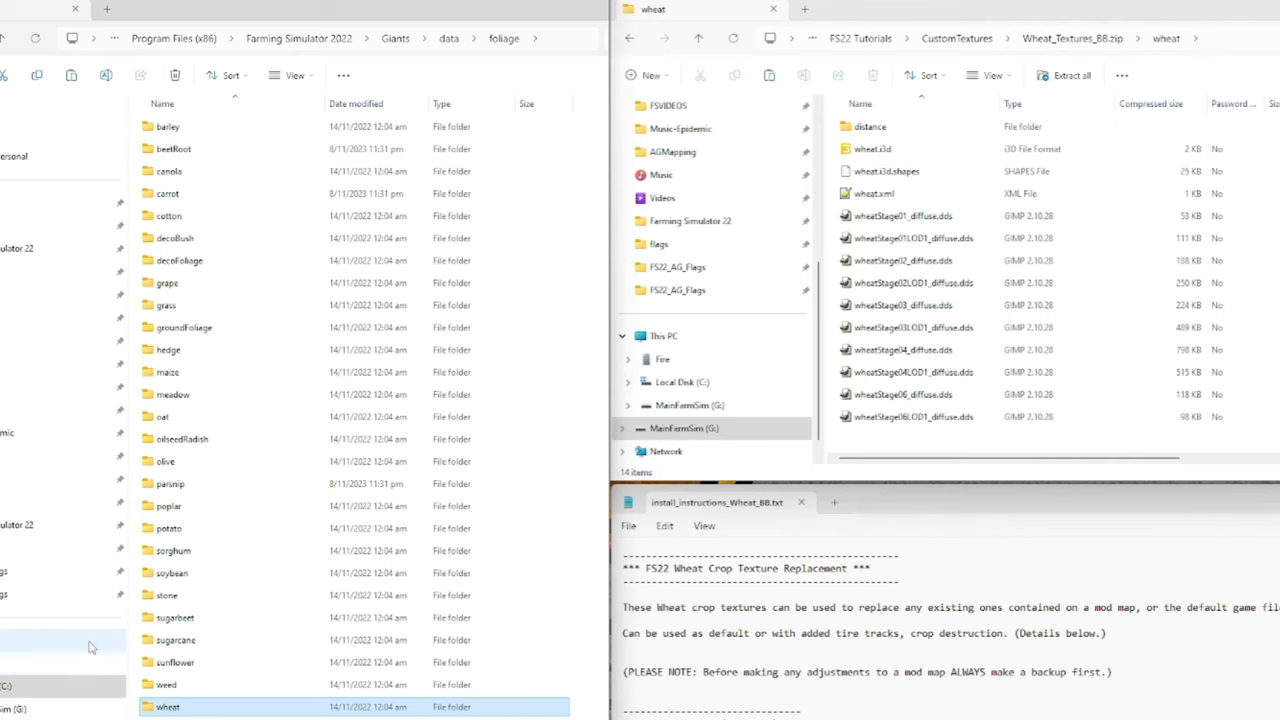
{"action": "left_click", "coordinate": [106, 9]}
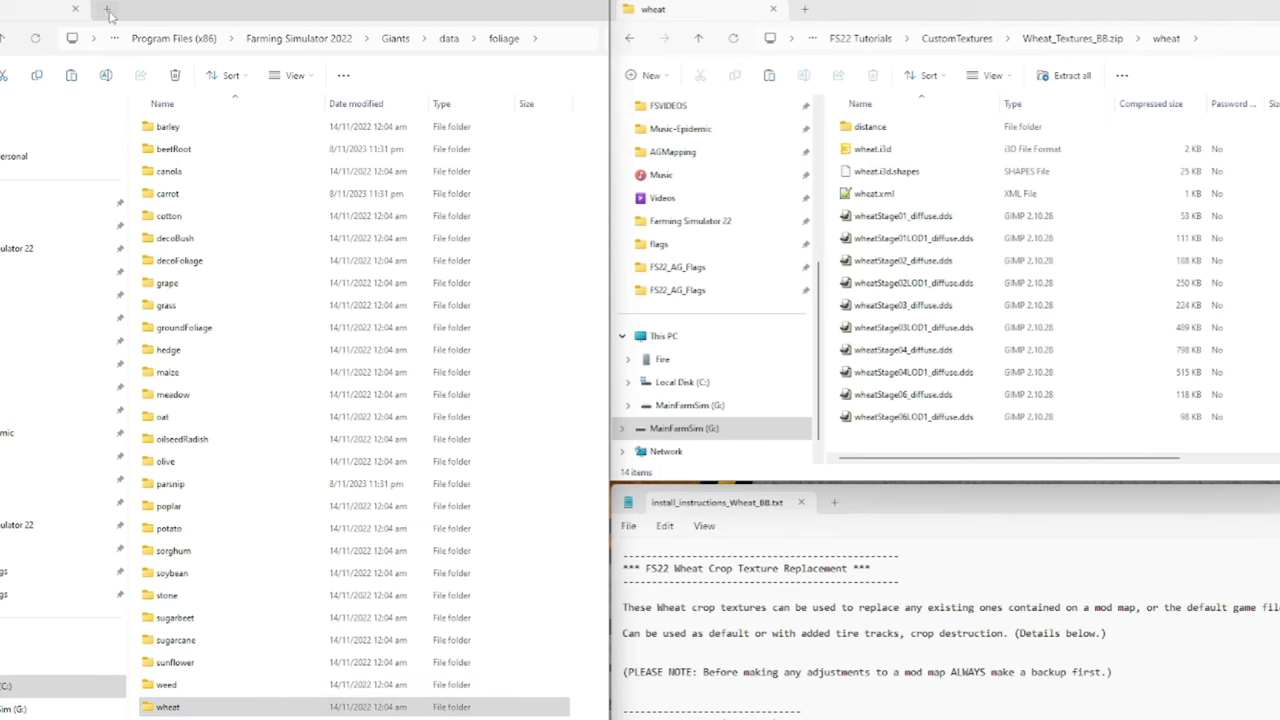
{"action": "left_click", "coordinate": [60, 202]}
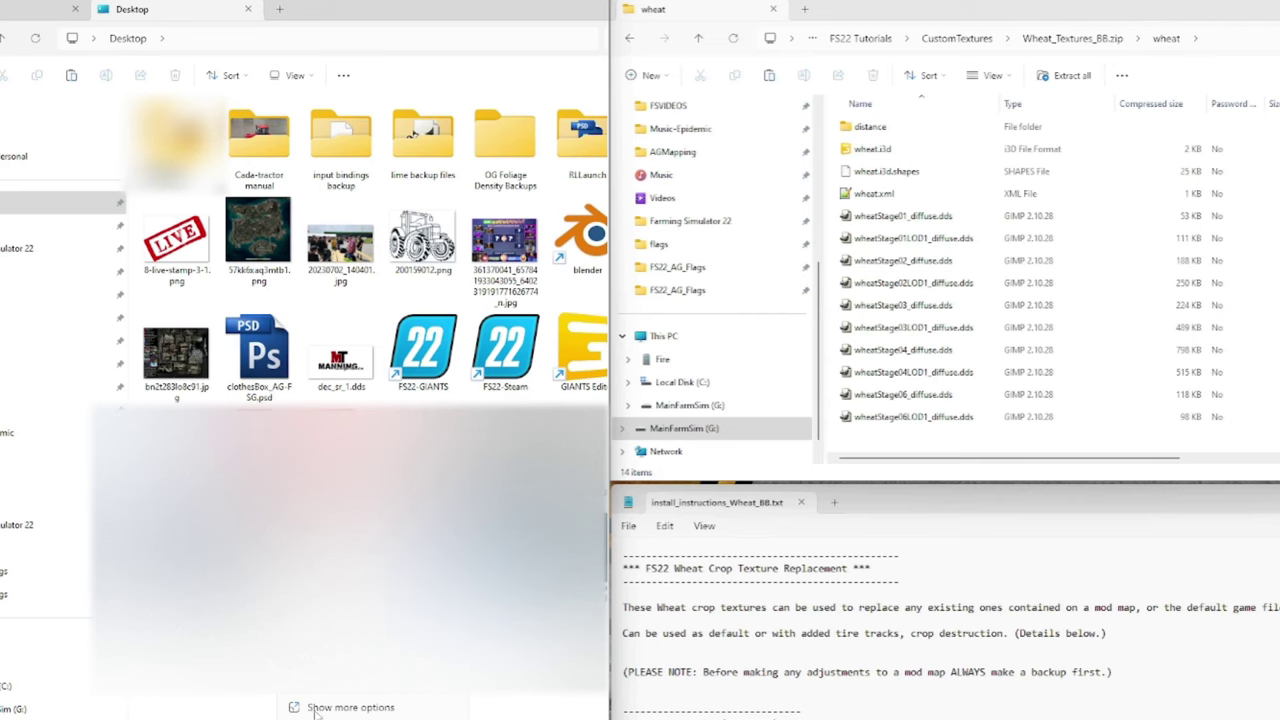
{"action": "key", "text": "ctrl+v"}
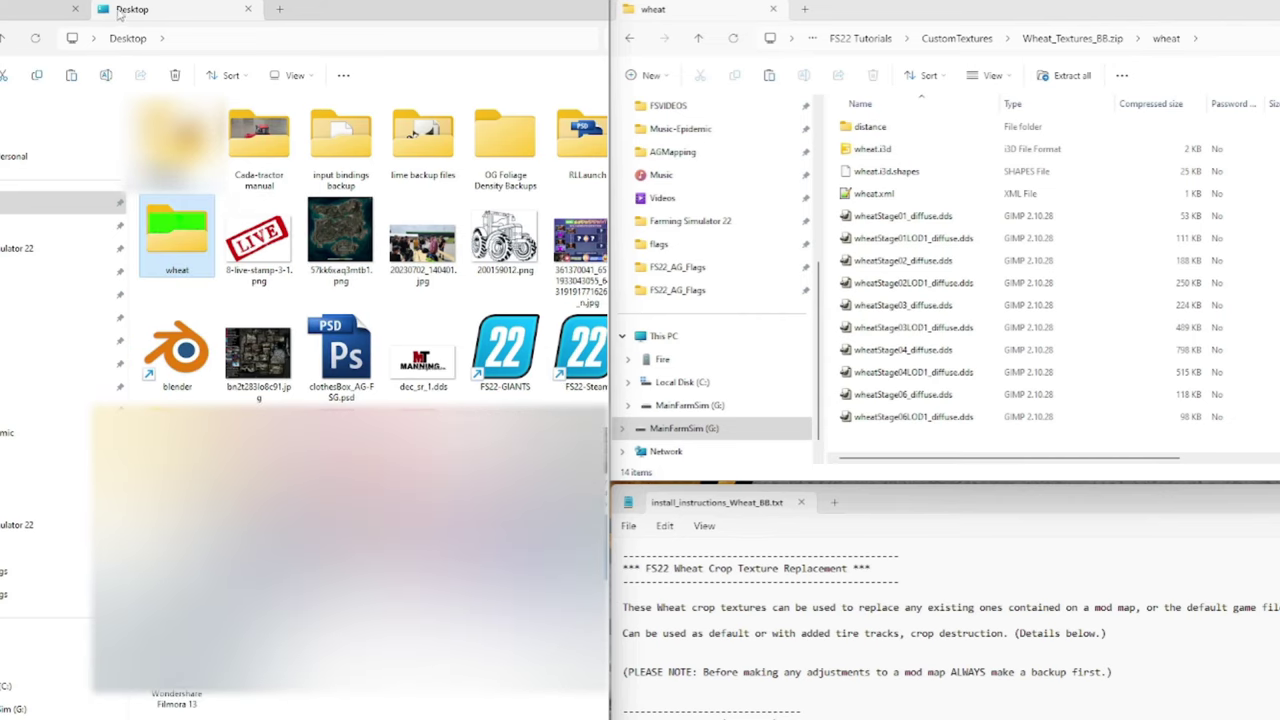
{"action": "left_click", "coordinate": [4, 19]}
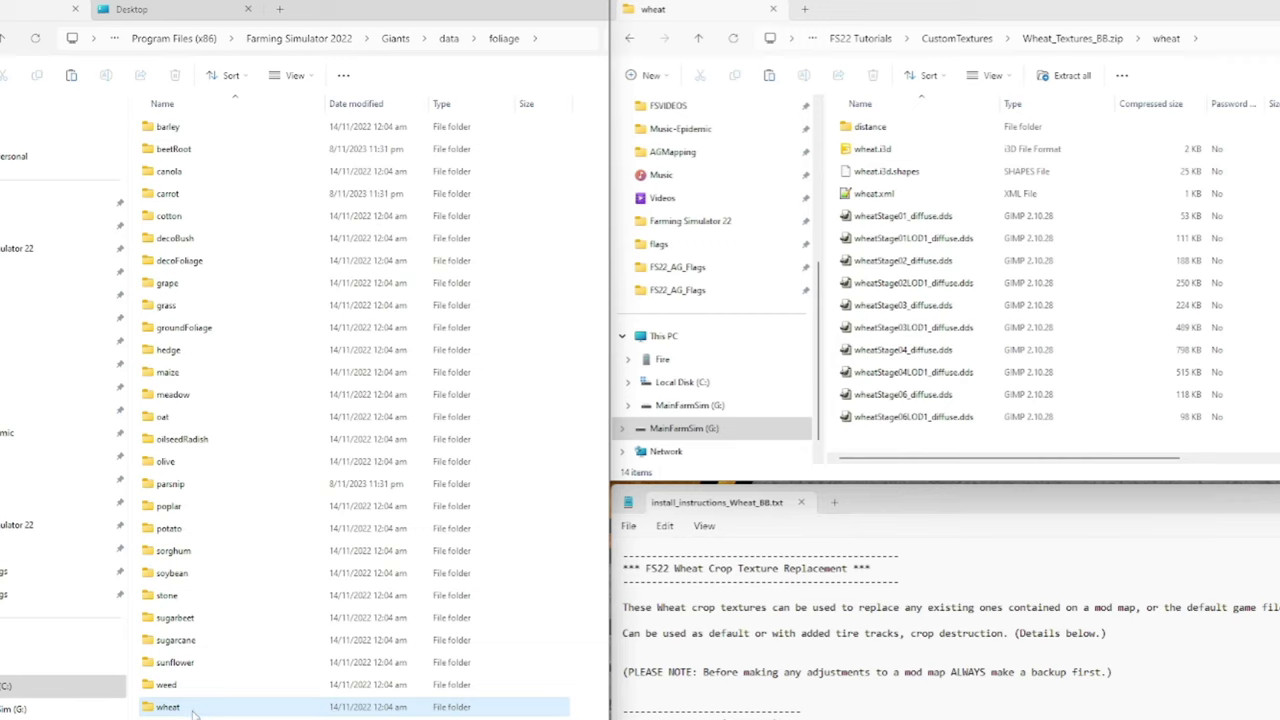
- Drag all files from the zip's wheat folder into the game's foliage\wheat folder
{"action": "double_click", "coordinate": [193, 710]}
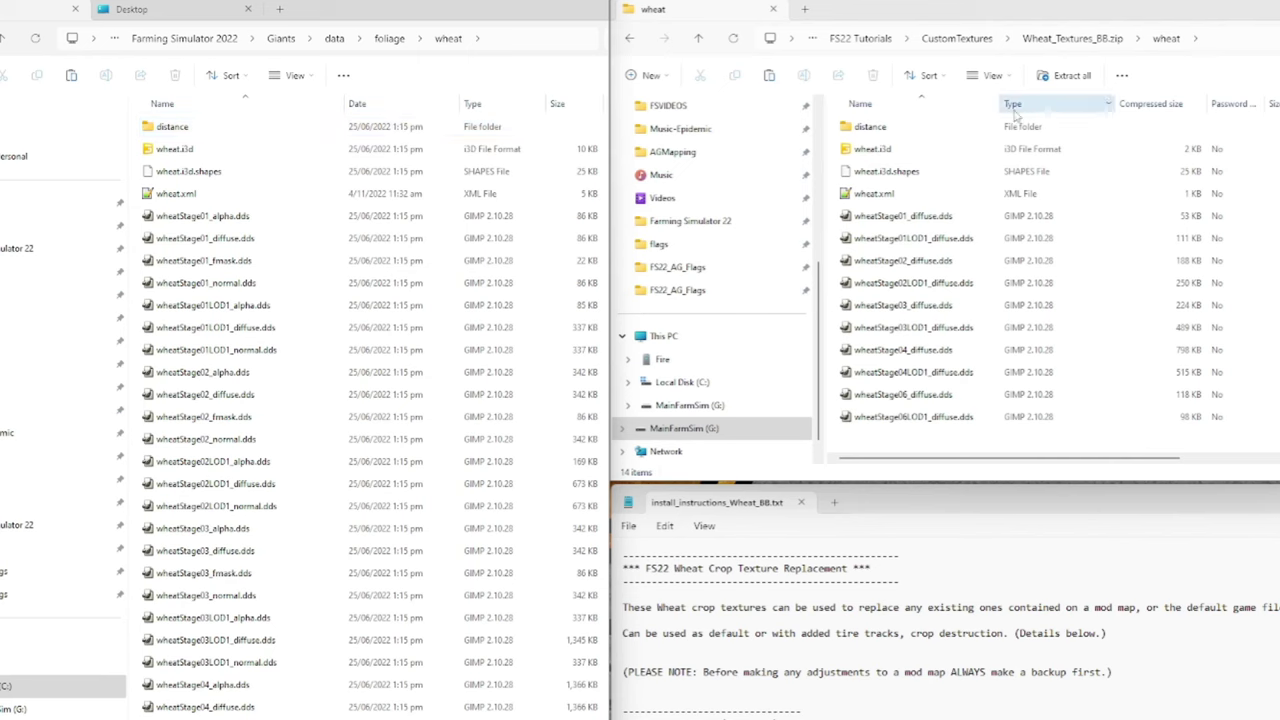
{"action": "left_click", "coordinate": [910, 127]}
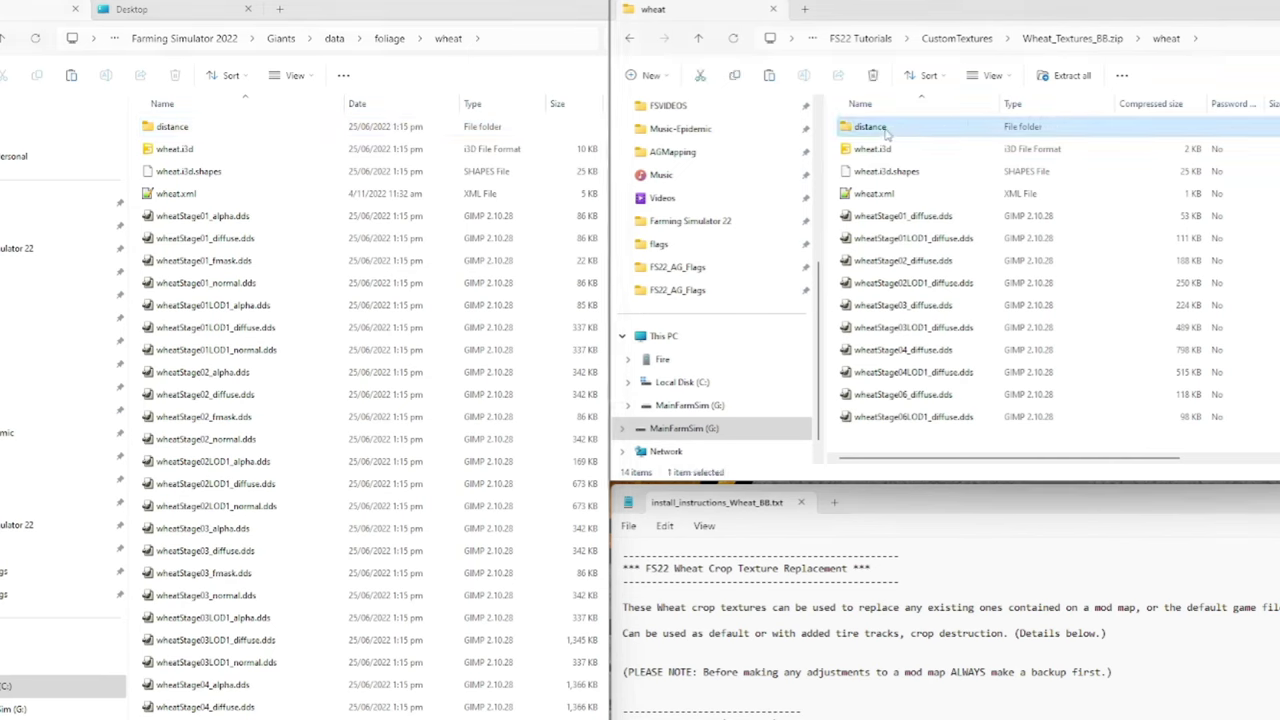
{"action": "left_click", "coordinate": [900, 425], "text": "shift"}
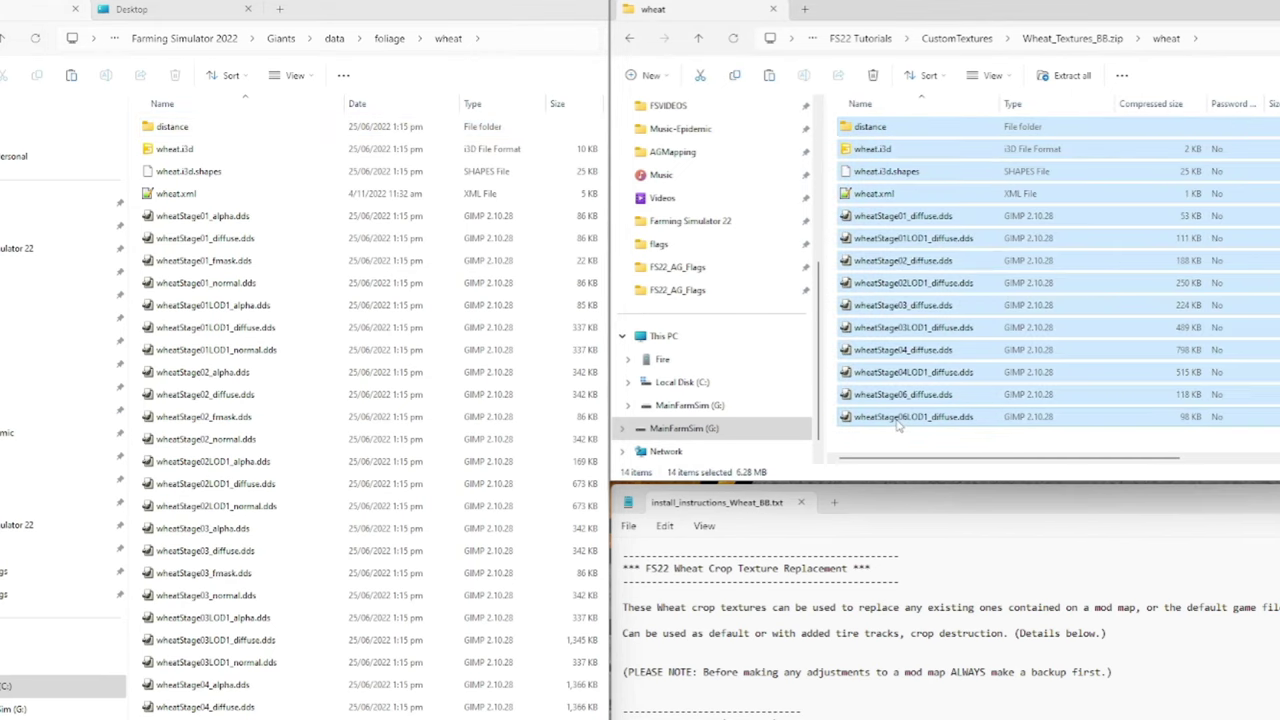
{"action": "left_click_drag", "start_coordinate": [935, 425], "coordinate": [300, 420]}
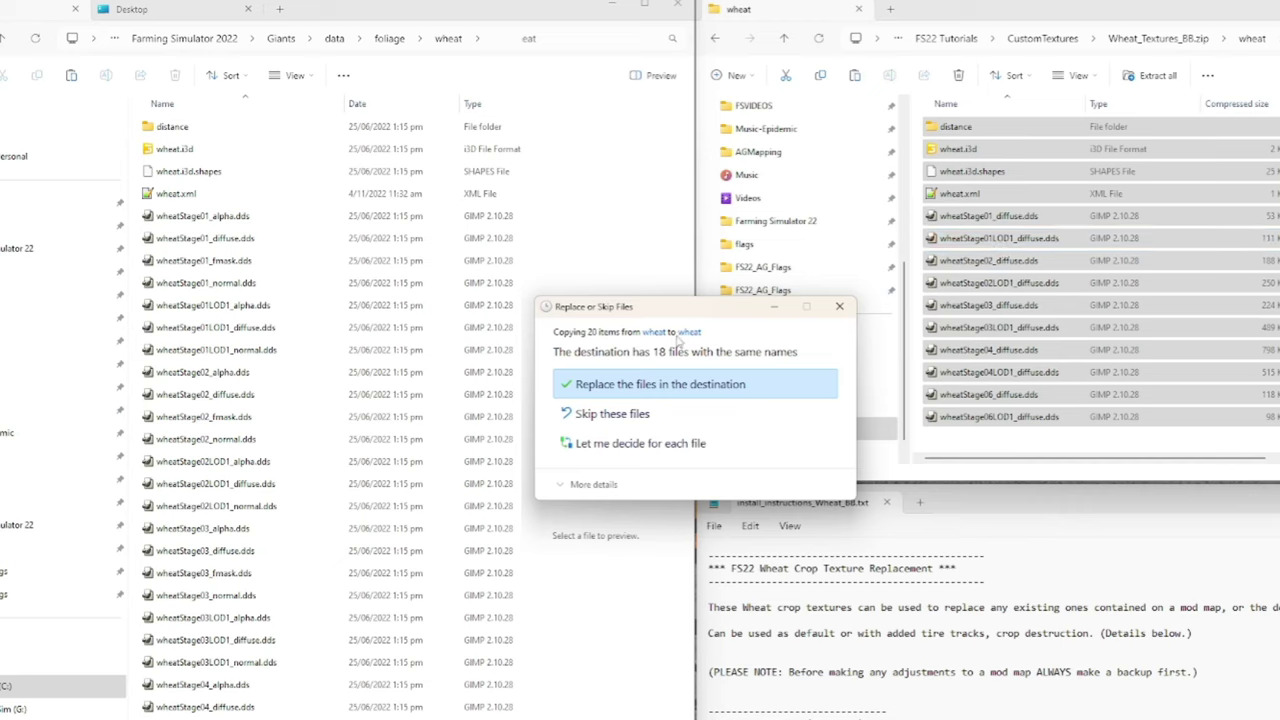
- Replace the existing files and grant administrator permission for all items
{"action": "left_click", "coordinate": [679, 388]}
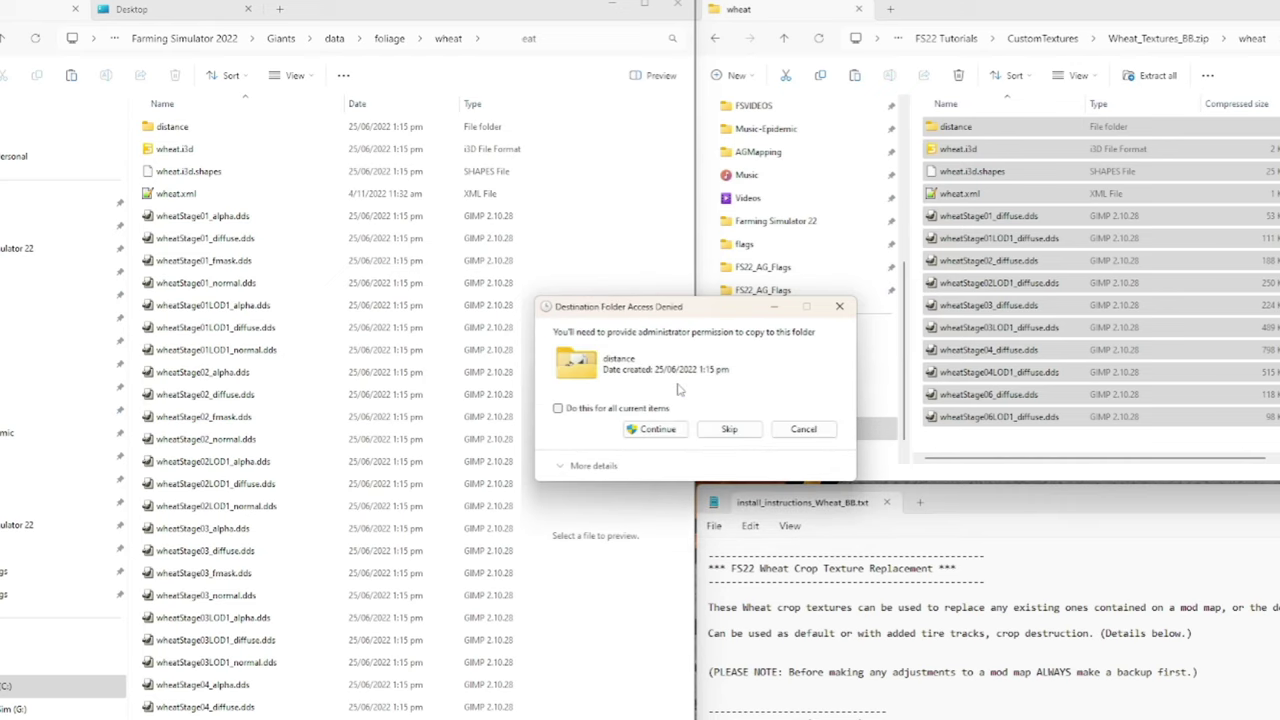
{"action": "left_click", "coordinate": [659, 430]}
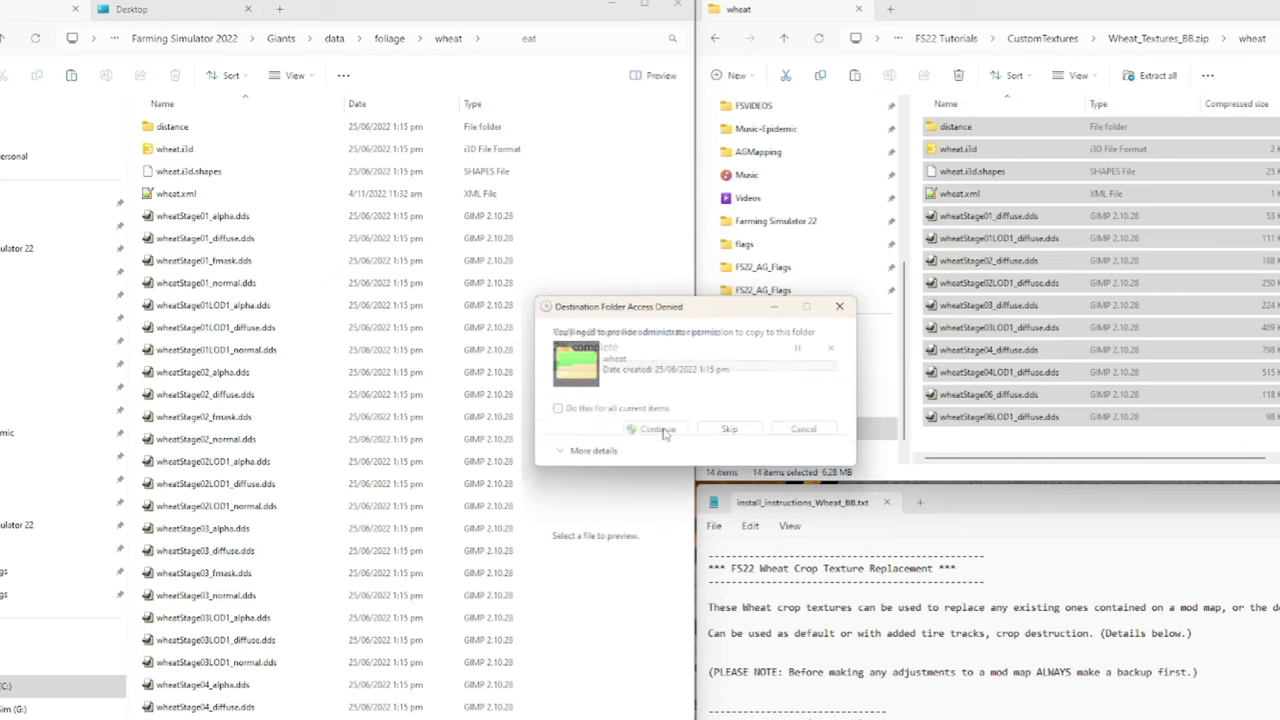
{"action": "left_click", "coordinate": [614, 408]}
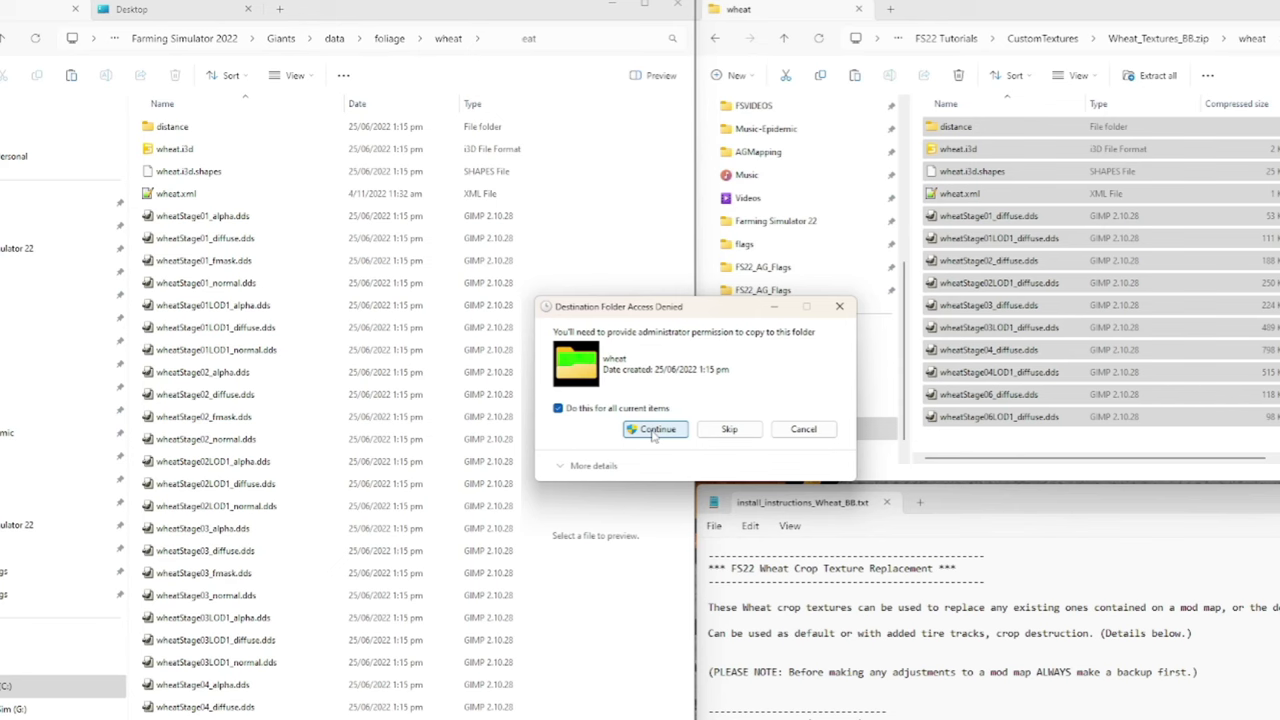
{"action": "left_click", "coordinate": [655, 429]}
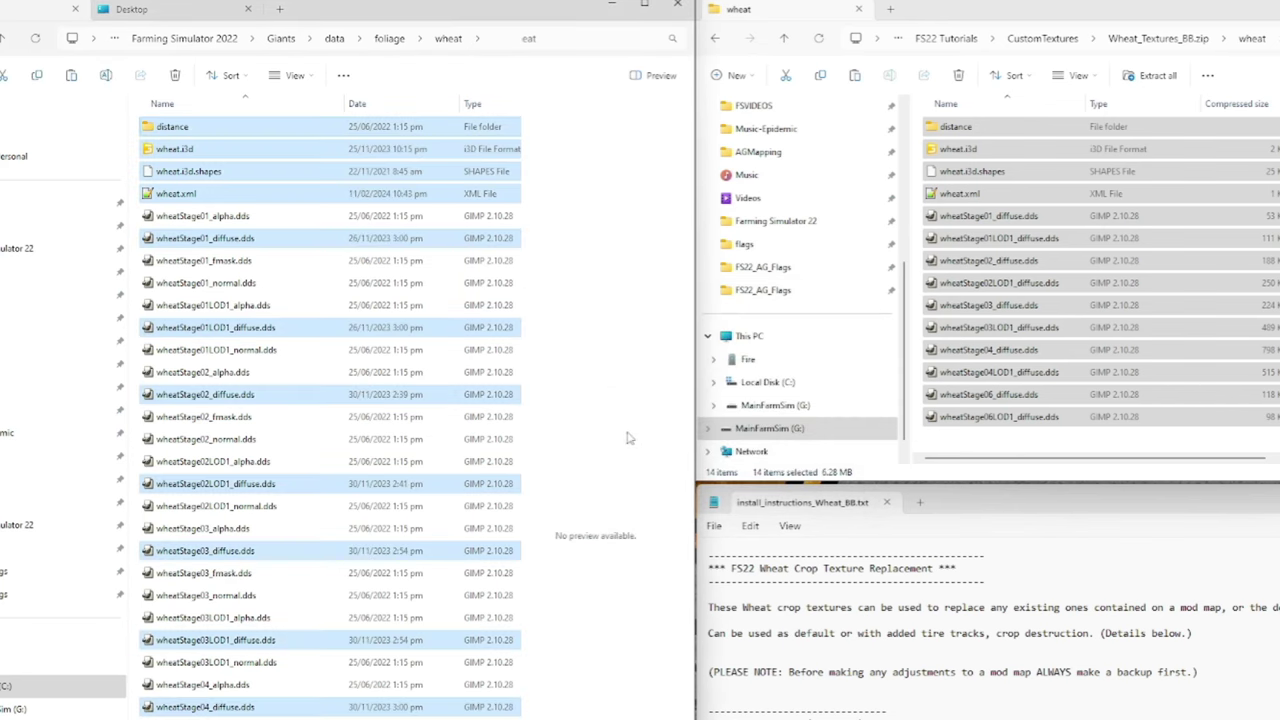
- Look over the zip's distance folder, then go back to its wheat folder
{"action": "left_click", "coordinate": [993, 130]}
{"action": "double_click", "coordinate": [993, 128]}
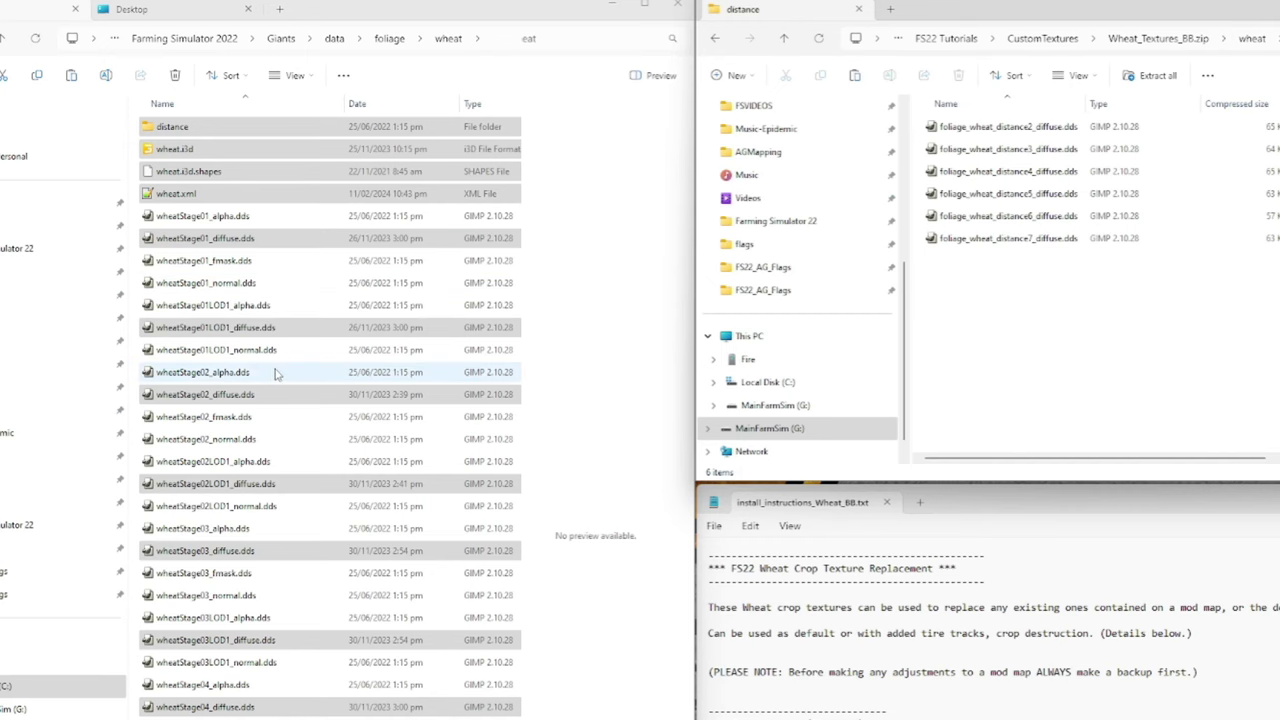
{"action": "scroll", "coordinate": [275, 375], "scroll_direction": "down", "scroll_amount": 3}
{"action": "scroll", "coordinate": [283, 405], "scroll_direction": "up", "scroll_amount": 3}
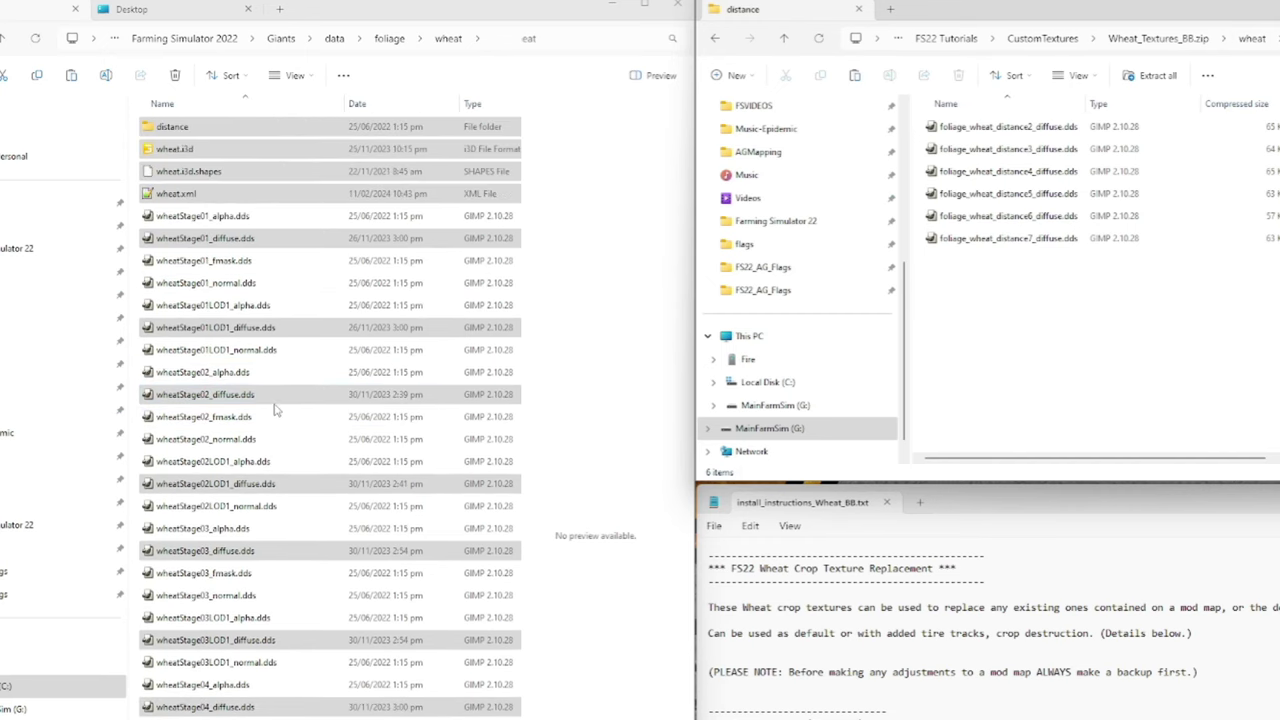
{"action": "left_click", "coordinate": [575, 188]}
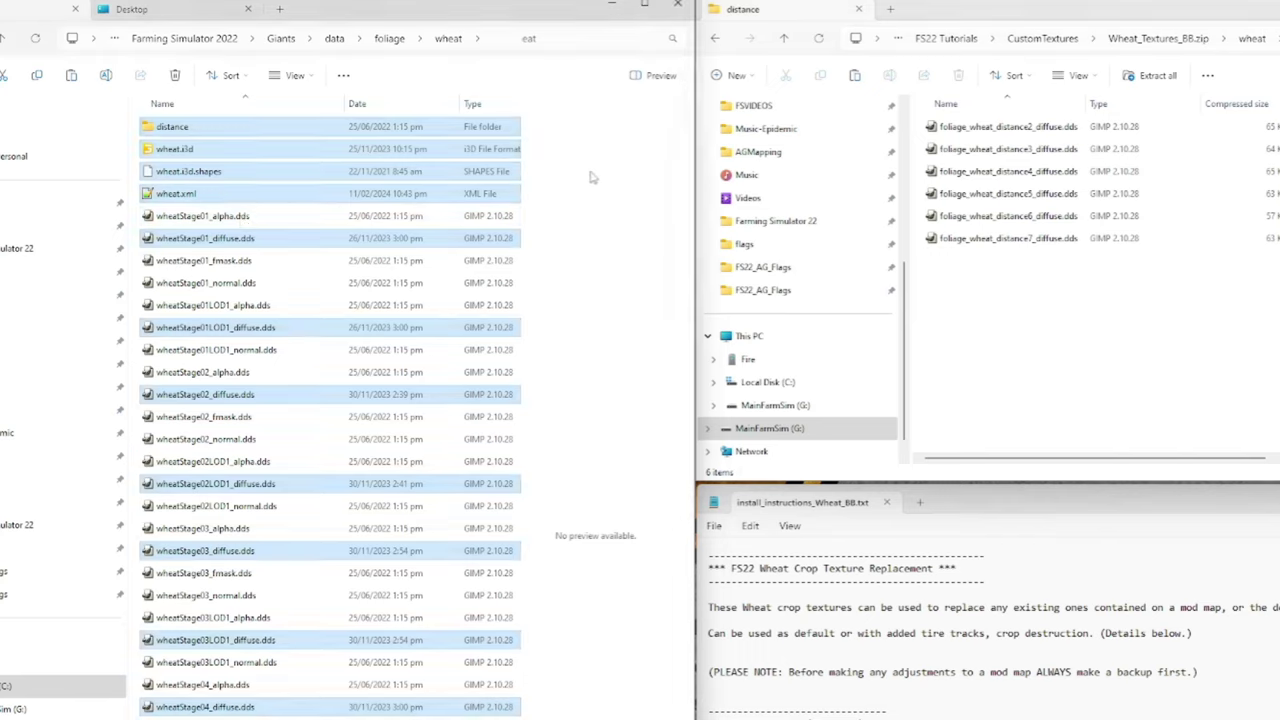
{"action": "left_click", "coordinate": [1012, 311]}
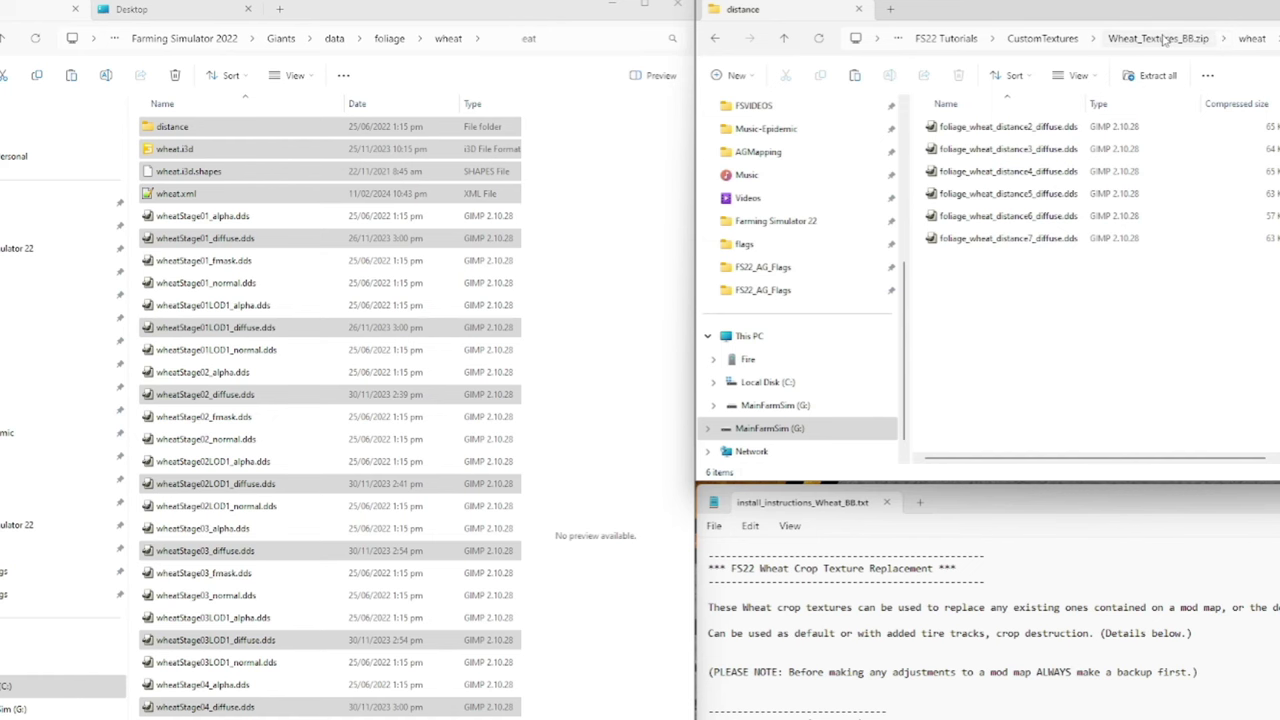
{"action": "left_click", "coordinate": [1252, 38]}
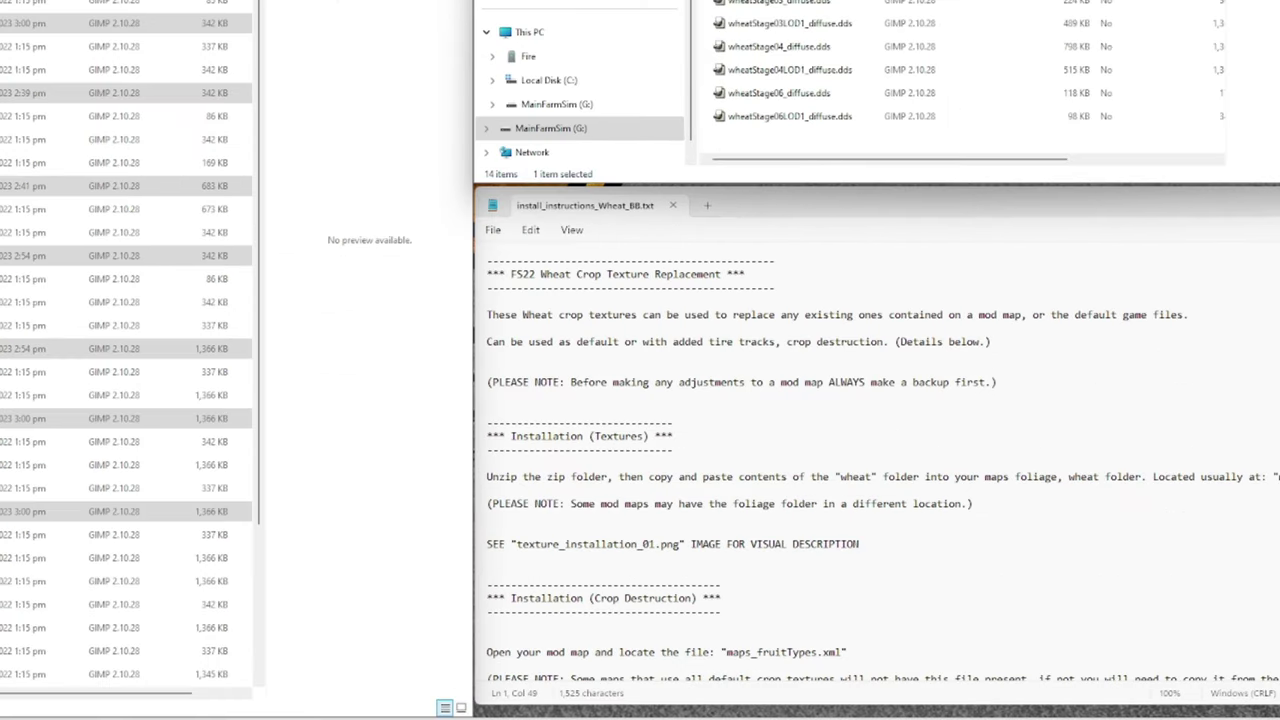
- Read the install instructions and go up to the game's data folder
{"action": "left_click", "coordinate": [790, 420]}
{"action": "scroll", "coordinate": [790, 420], "scroll_direction": "down", "scroll_amount": 3}
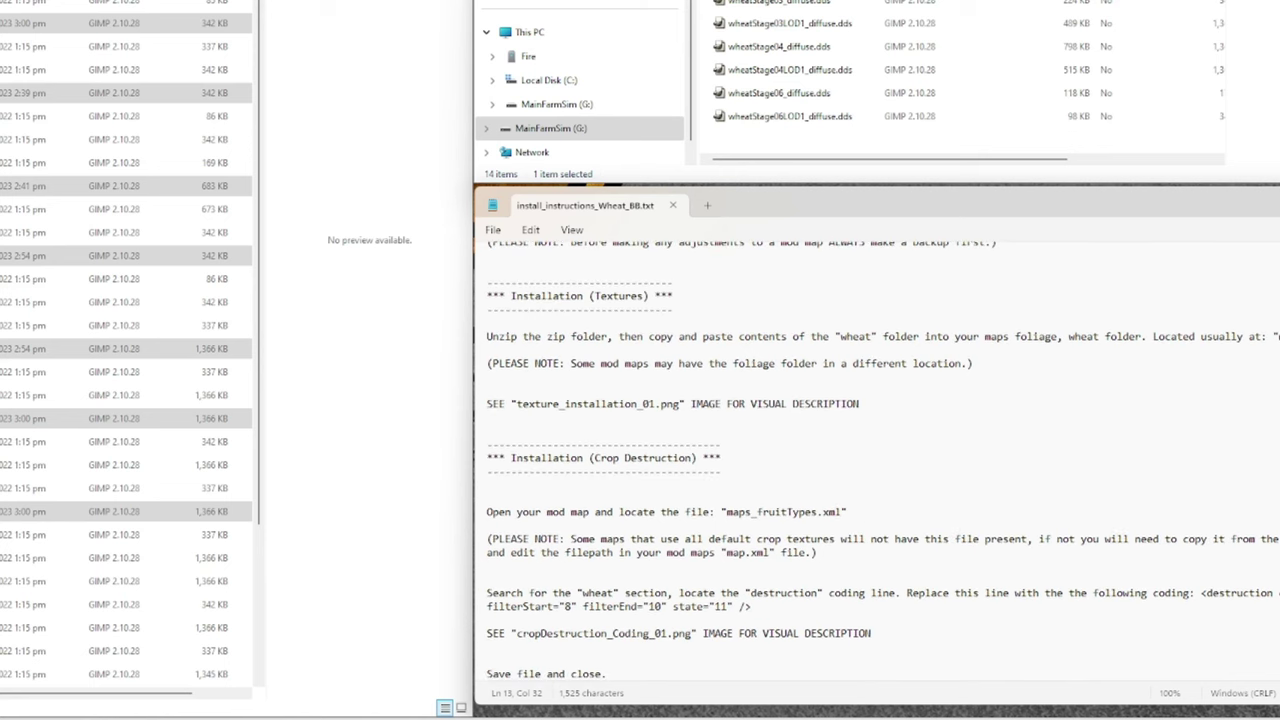
{"action": "left_click", "coordinate": [150, 400]}
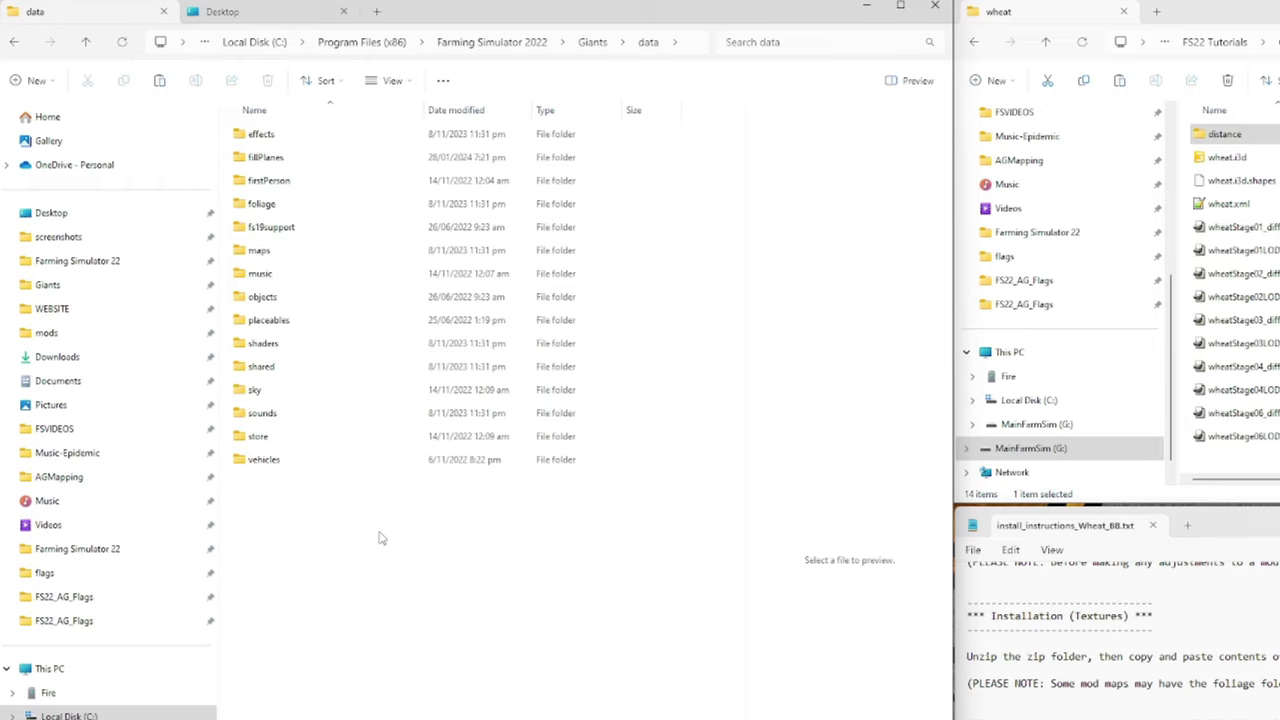
- Open maps\maps_fruitTypes.xml in Notepad++, dock it left, and locate the wheat destruction line
{"action": "left_click", "coordinate": [276, 253]}
{"action": "double_click", "coordinate": [276, 253]}
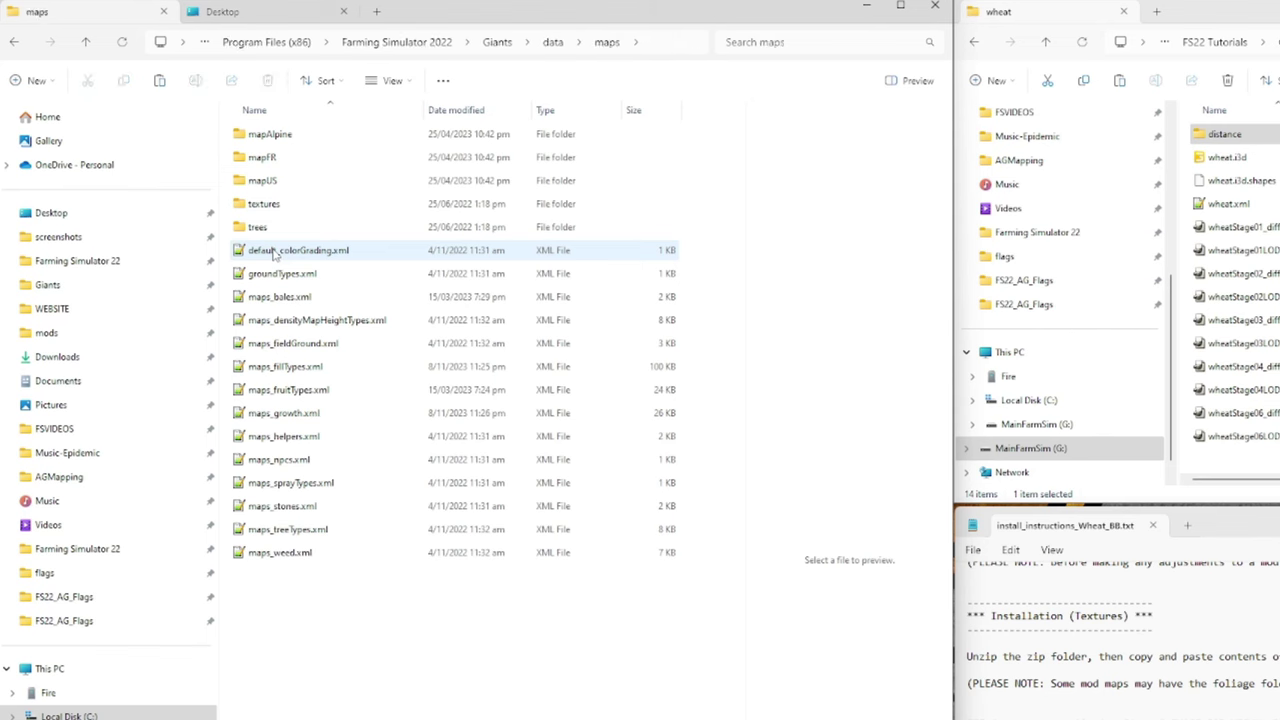
{"action": "double_click", "coordinate": [298, 398]}
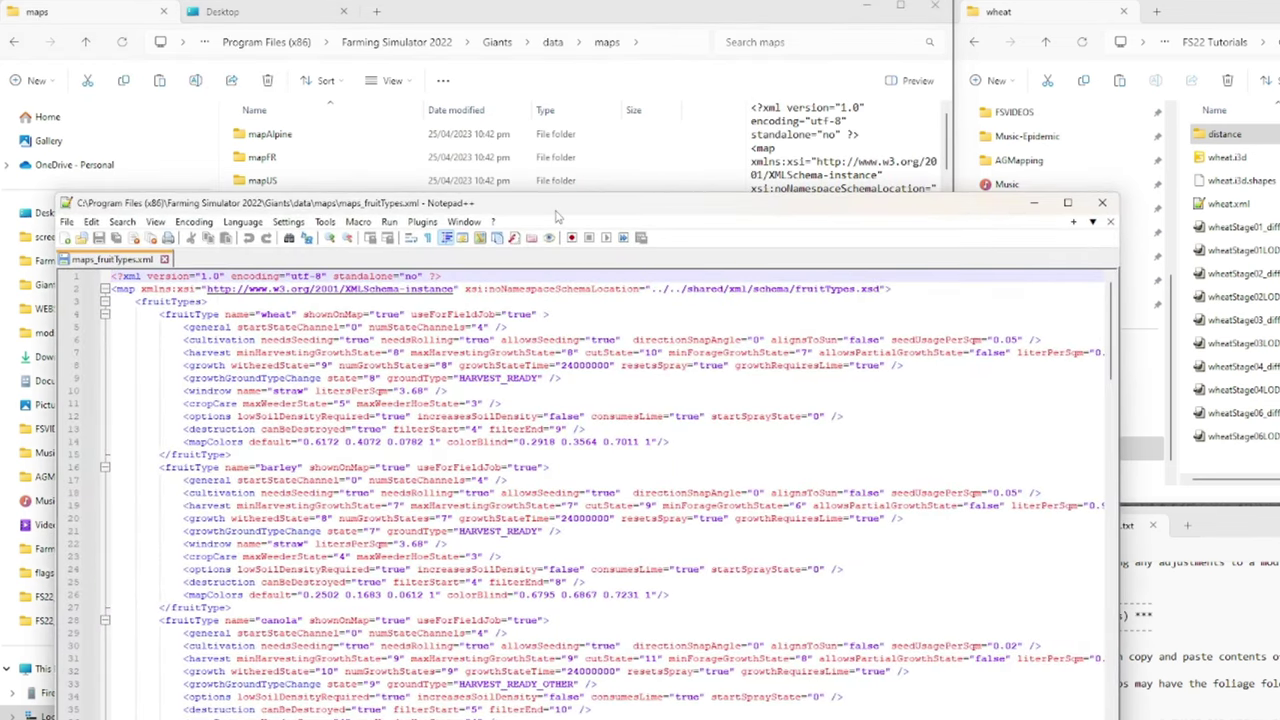
{"action": "left_click_drag", "start_coordinate": [558, 206], "coordinate": [3, 245]}
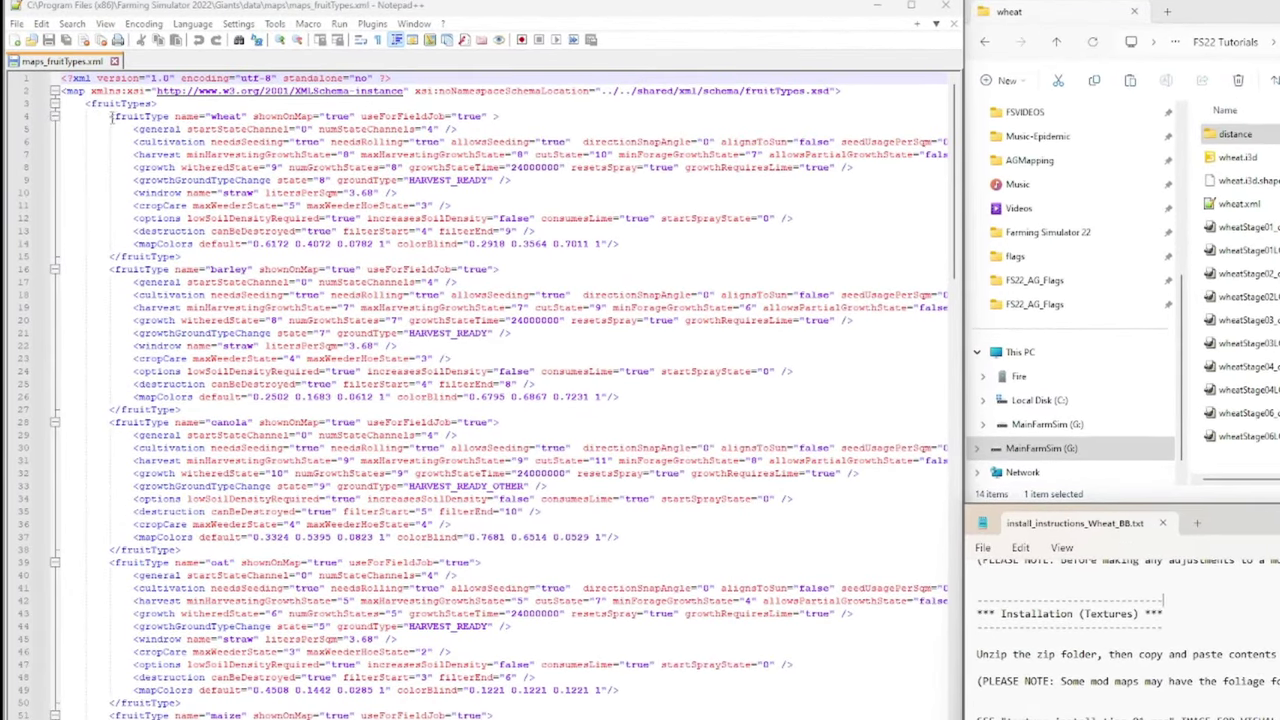
{"action": "left_click_drag", "start_coordinate": [110, 116], "coordinate": [606, 241]}
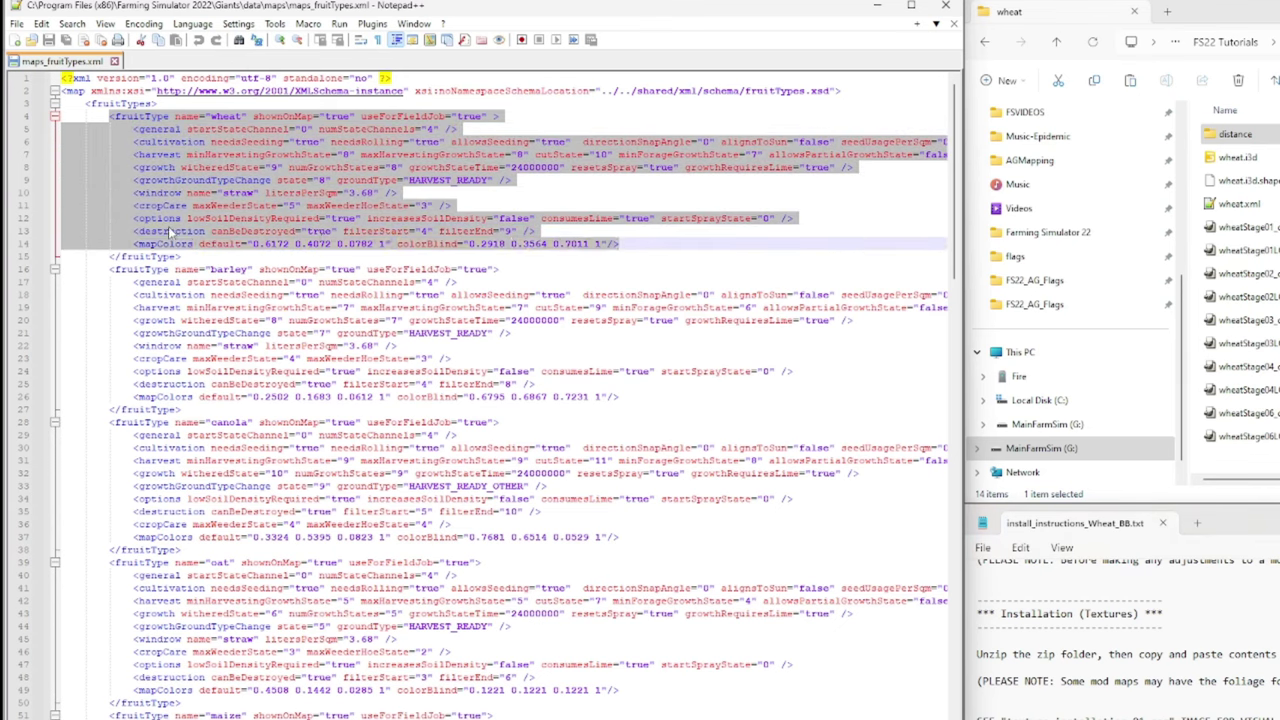
{"action": "left_click", "coordinate": [143, 229]}
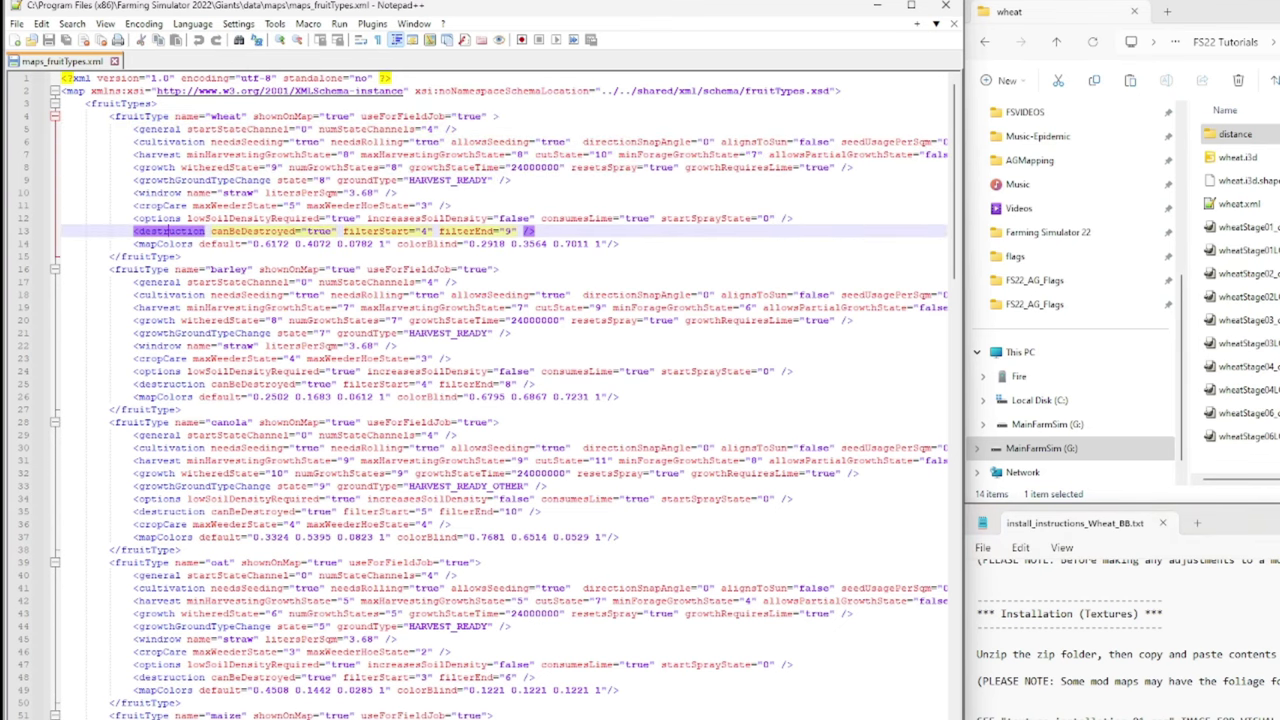
{"action": "scroll", "coordinate": [1128, 639], "scroll_direction": "up", "scroll_amount": 1}
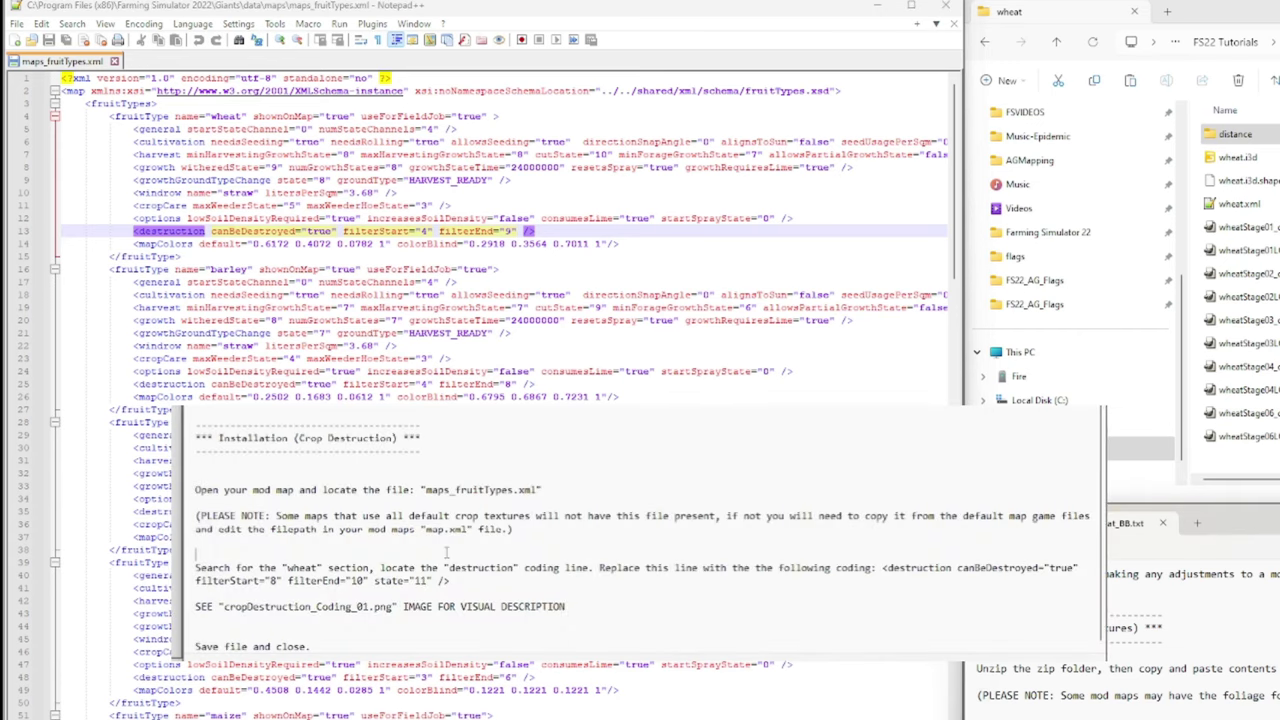
- Paste the instructions' destruction code over line 13, then change filterStart from 8 to 4
{"action": "left_click_drag", "start_coordinate": [883, 567], "coordinate": [886, 594]}
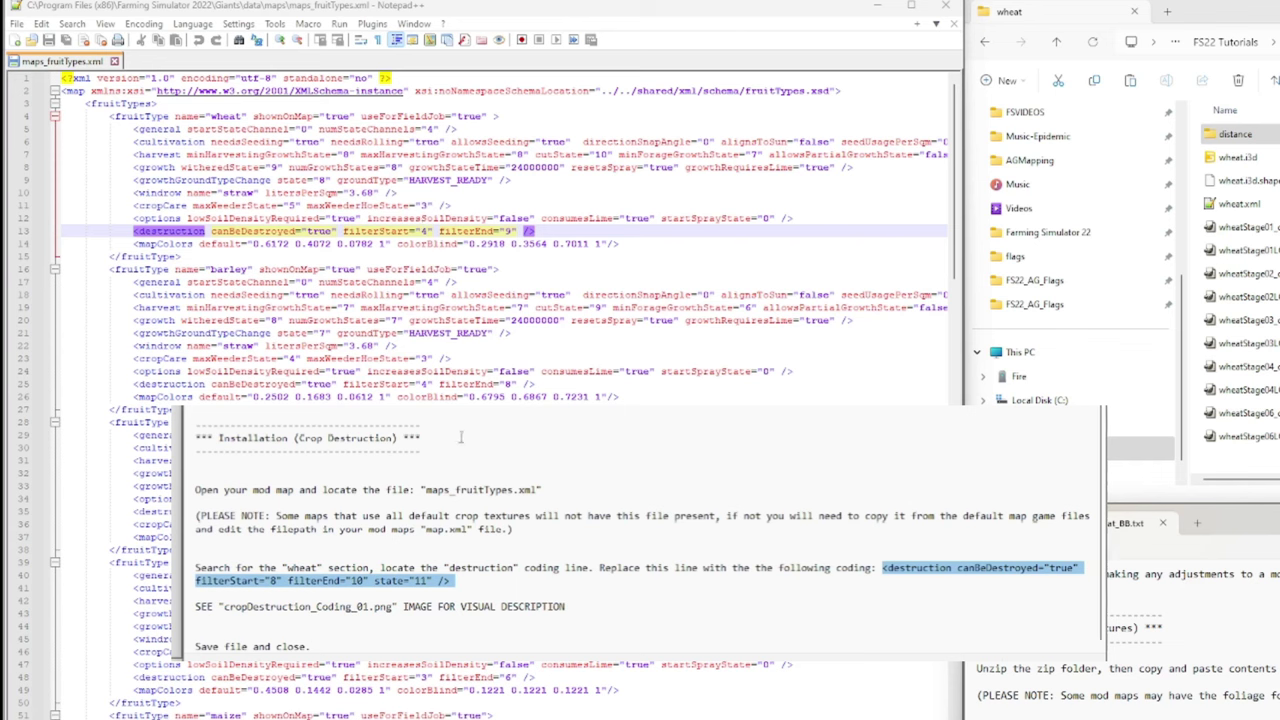
{"action": "left_click_drag", "start_coordinate": [455, 587], "coordinate": [885, 570]}
{"action": "key", "text": "ctrl+c"}
{"action": "key", "text": "Down"}
{"action": "key", "text": "End"}
{"action": "key", "text": "shift+Home"}
{"action": "key", "text": "Up"}
{"action": "key", "text": "shift+End"}
{"action": "key", "text": "ctrl+v"}
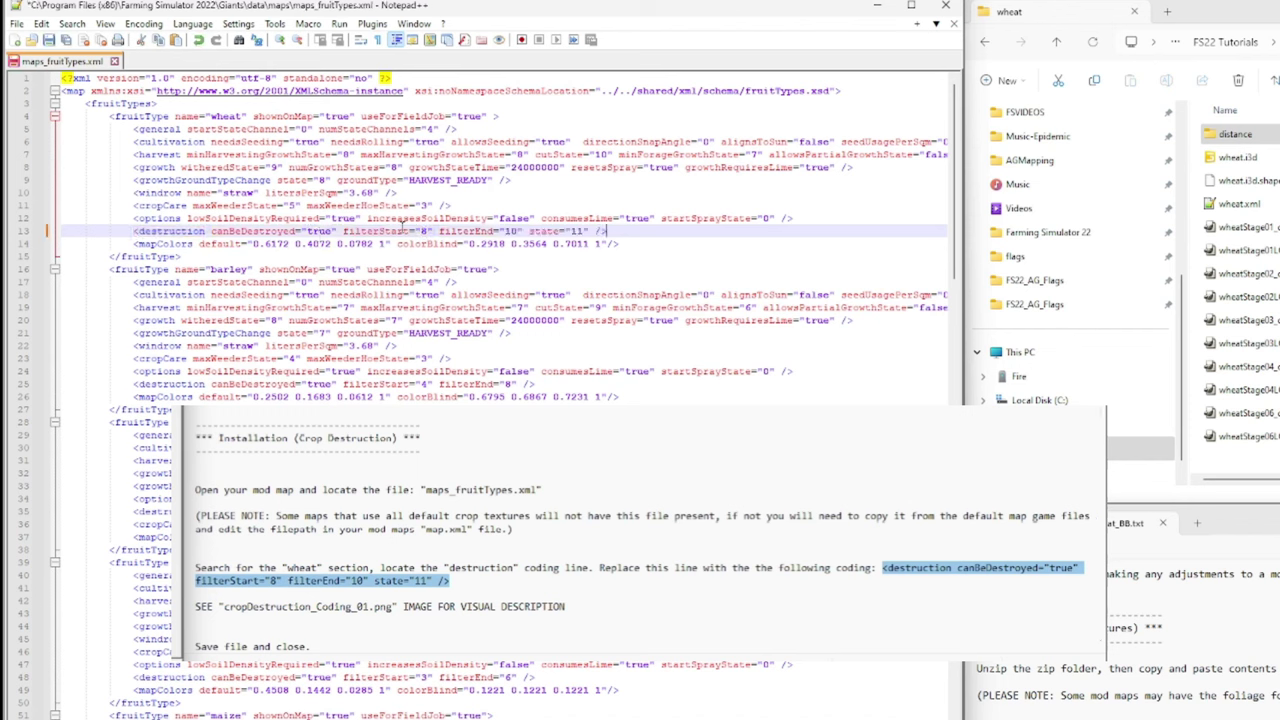
{"action": "double_click", "coordinate": [425, 231]}
{"action": "type", "text": "4"}
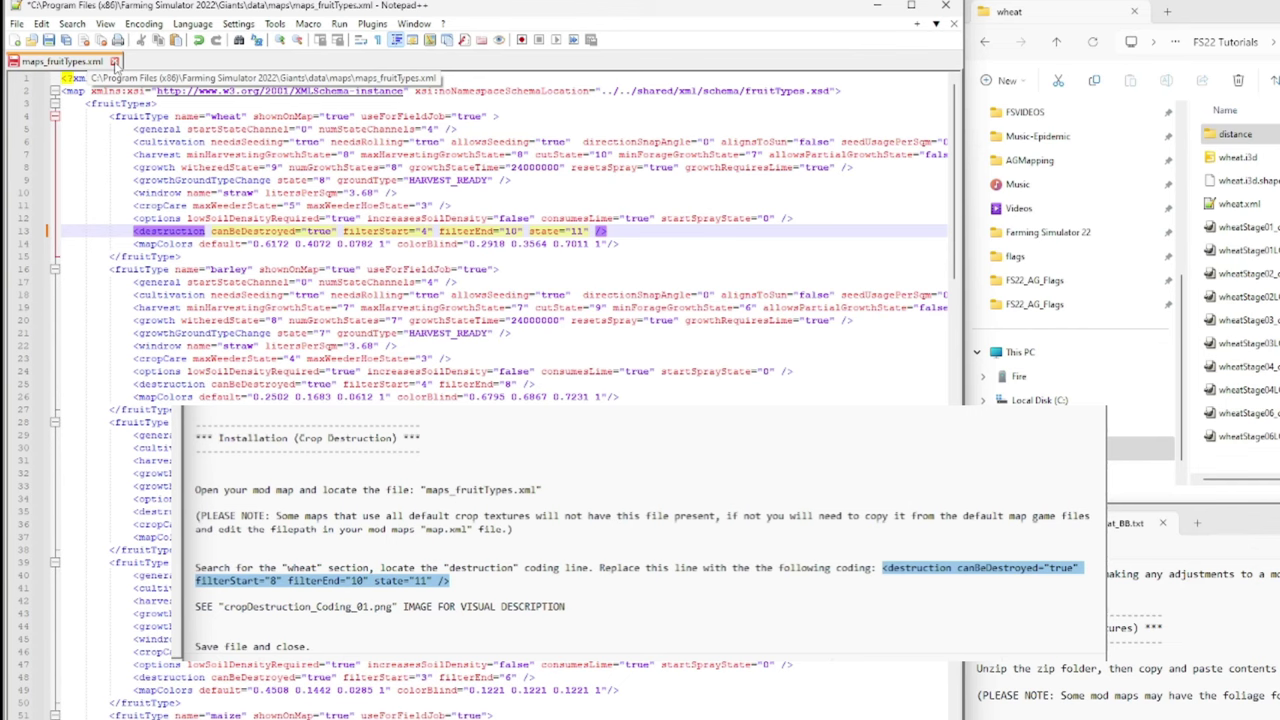
- Save maps_fruitTypes.xml in Notepad++ to keep the edited wheat destruction line
{"action": "left_click", "coordinate": [640, 245]}
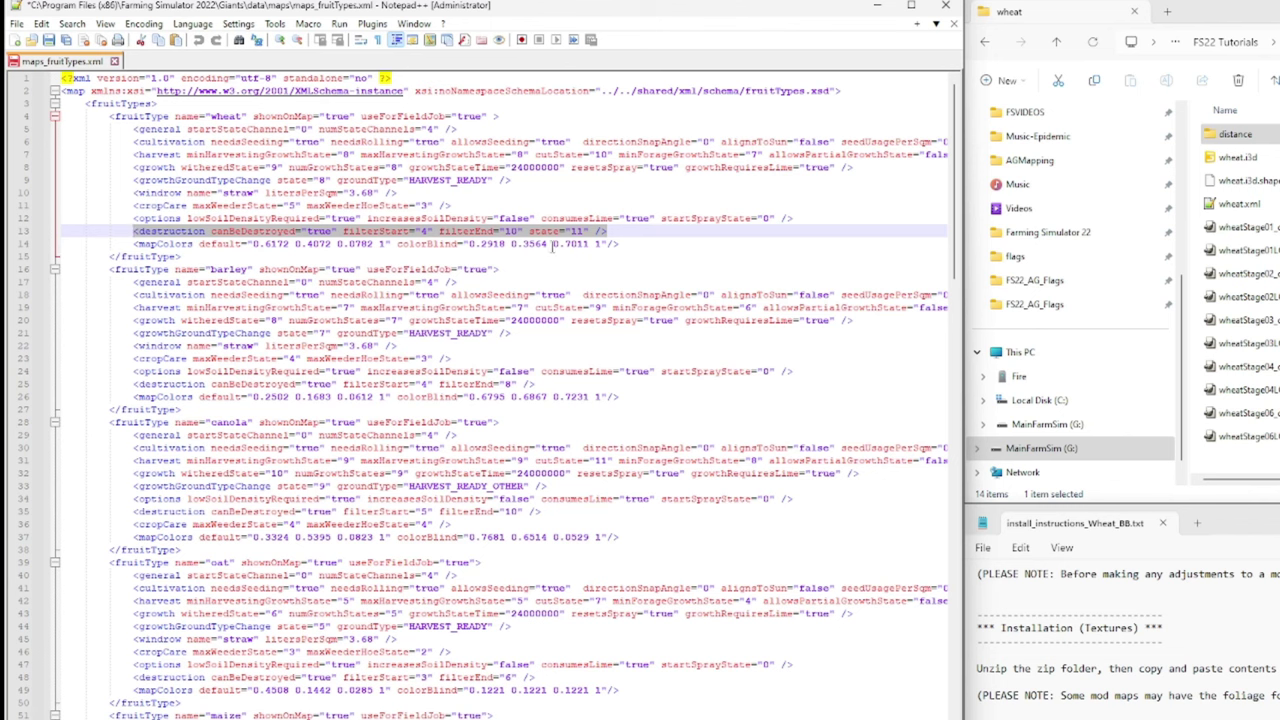
{"action": "left_click", "coordinate": [60, 42]}
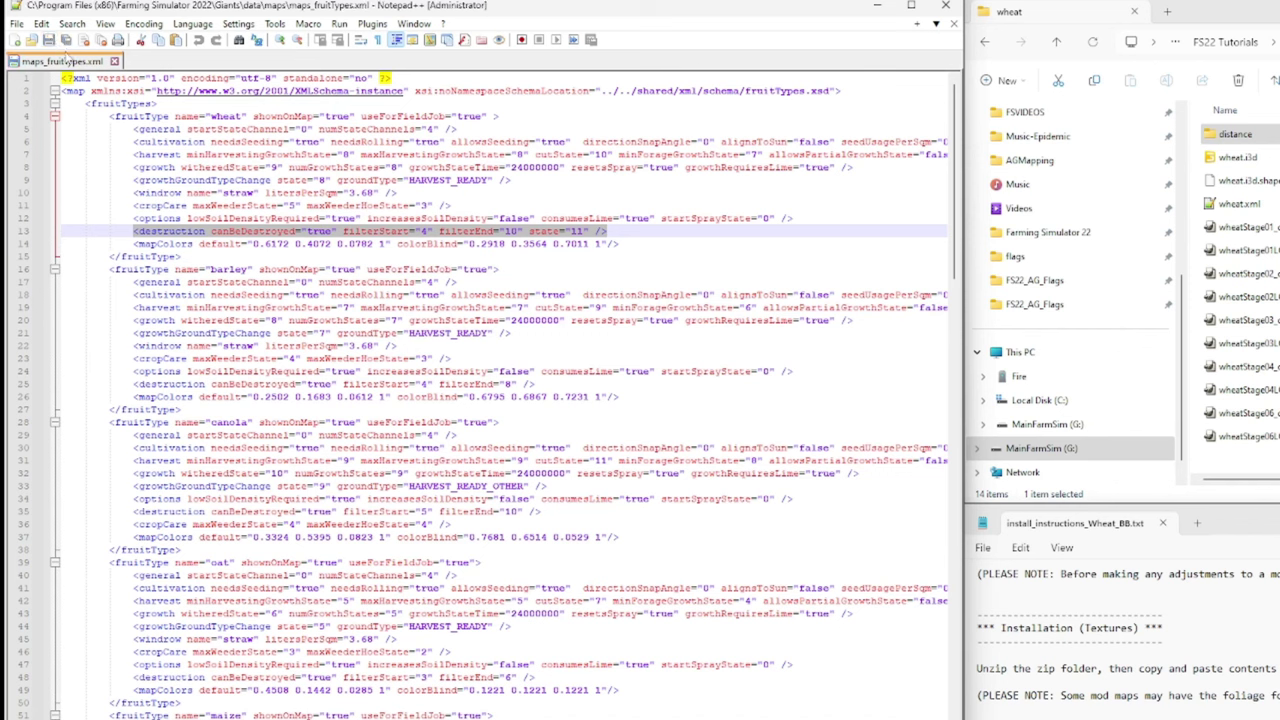